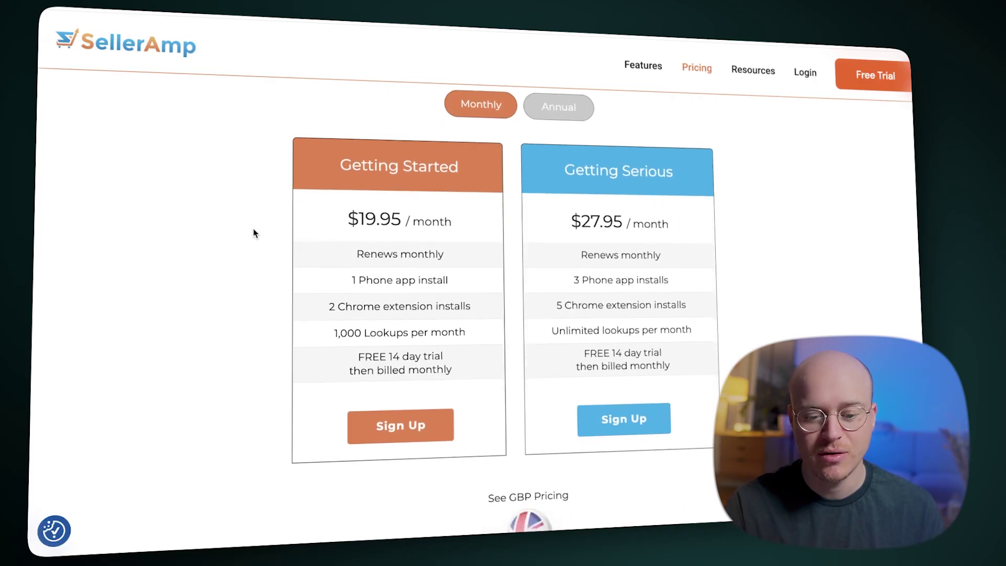
# Step: Review the SellerAmp subscription plans and the Stokomani price of the Diadermine Derma Beauté anti-wrinkle cream
pyautogui.scroll(1, 253, 228)
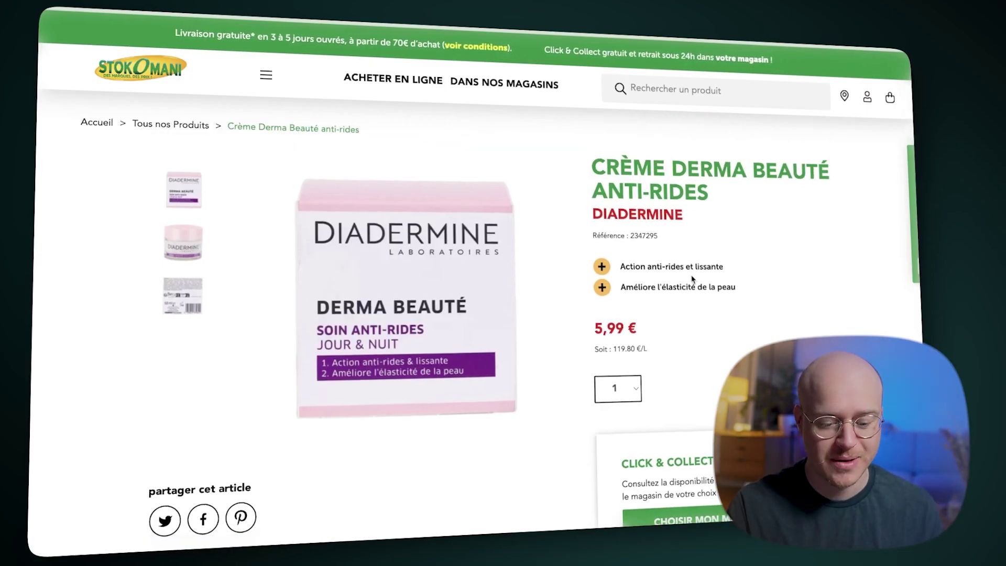
pyautogui.moveTo(594, 328); pyautogui.dragTo(634, 328)
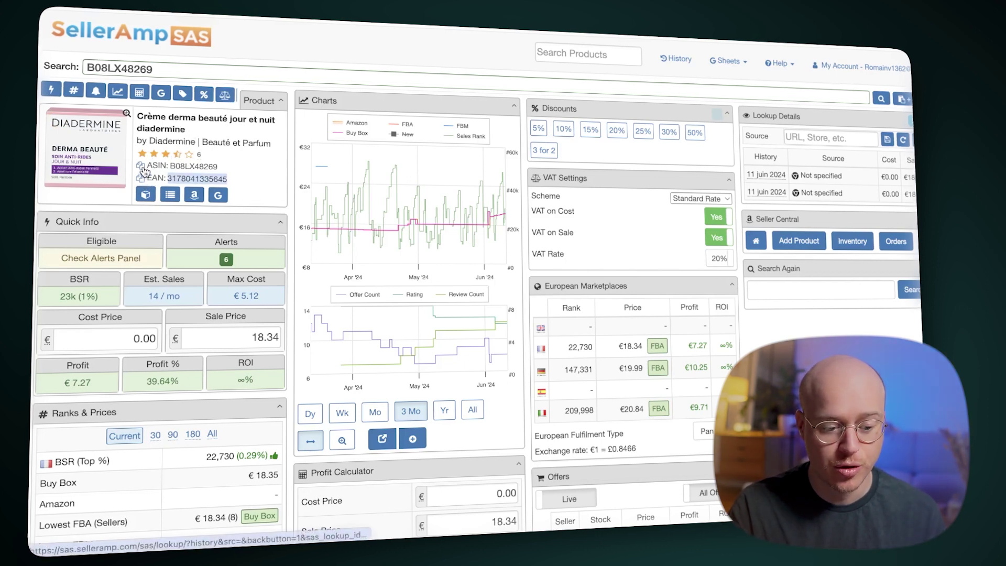
# Step: Copy the ASIN of the Diadermine cream from its SellerAmp product details
pyautogui.click(143, 168)
pyautogui.moveTo(228, 180); pyautogui.dragTo(221, 170)
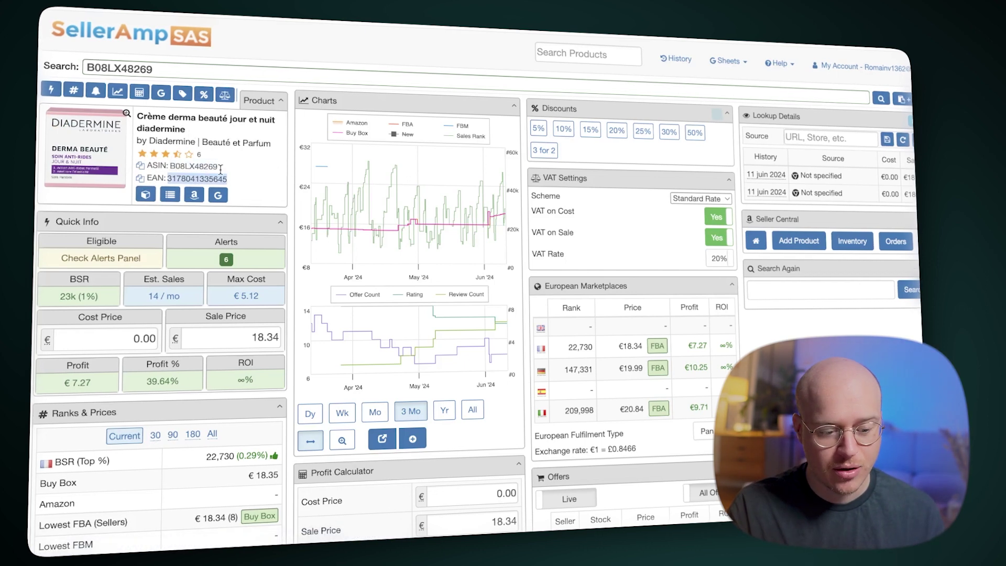
# Step: Look up the Diadermine cream on Google from SellerAmp and compare the sponsored shopping offers and their prices
pyautogui.click(217, 197)
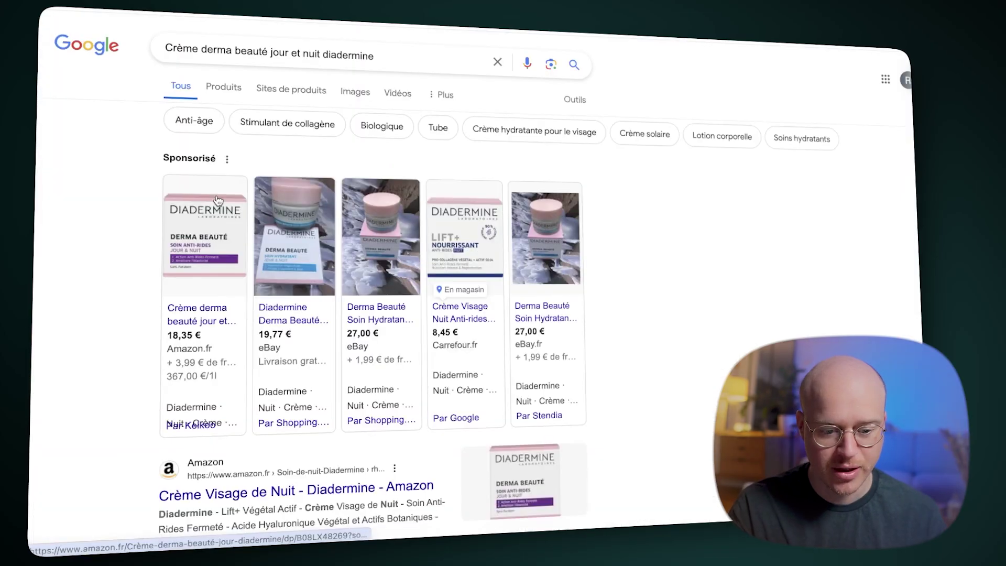
pyautogui.scroll(-1, 71, 361)
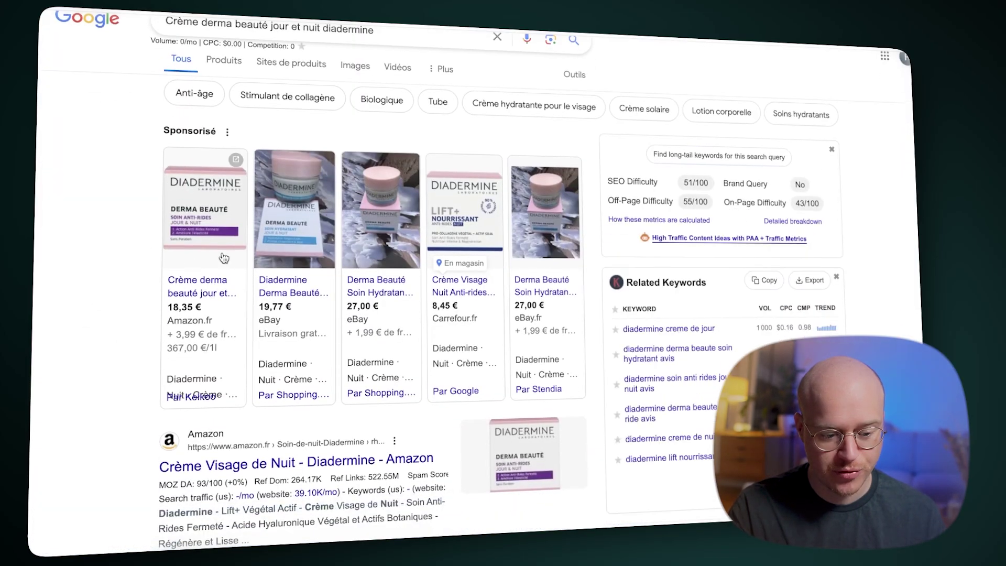
pyautogui.moveTo(417, 302)
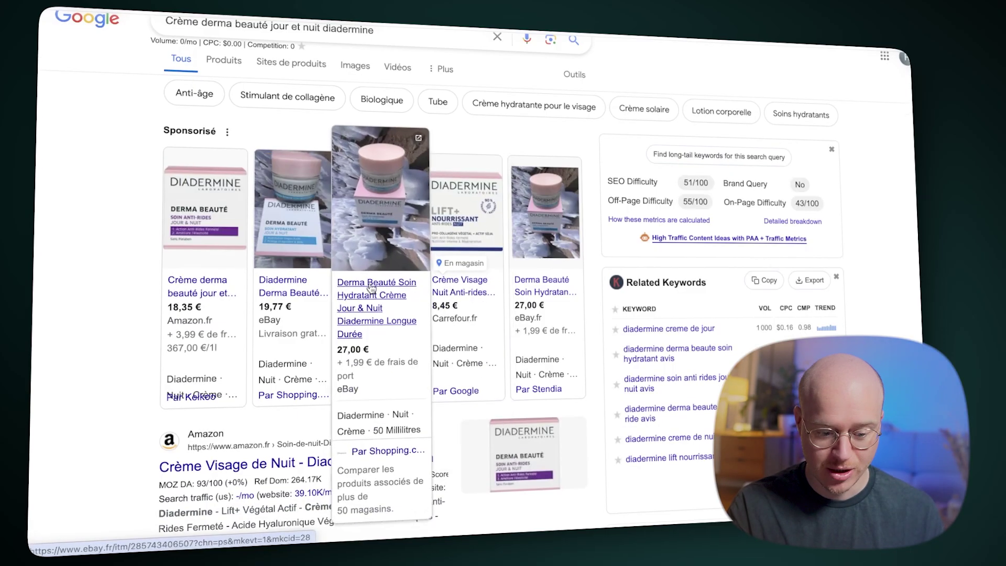
pyautogui.moveTo(406, 175)
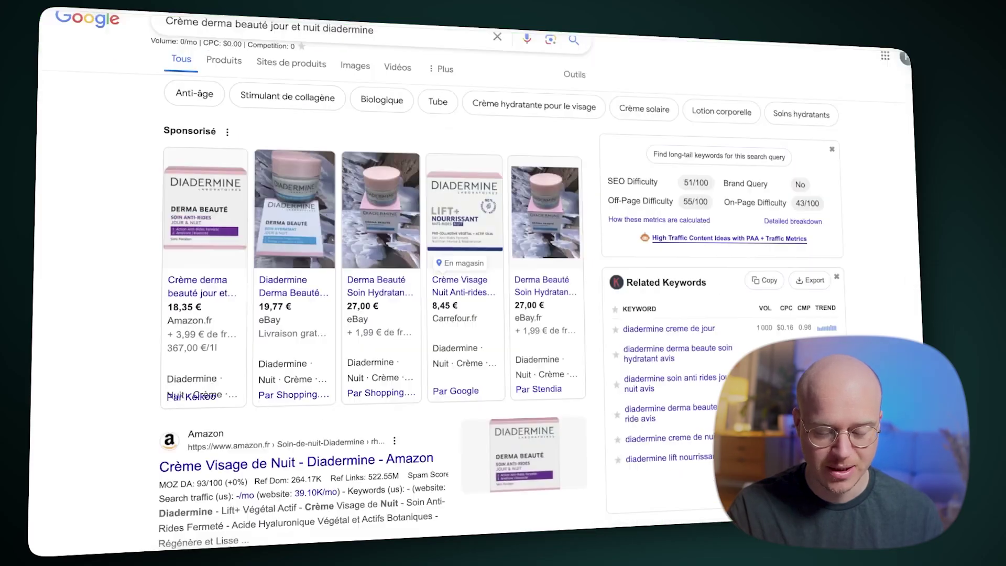
pyautogui.moveTo(461, 325)
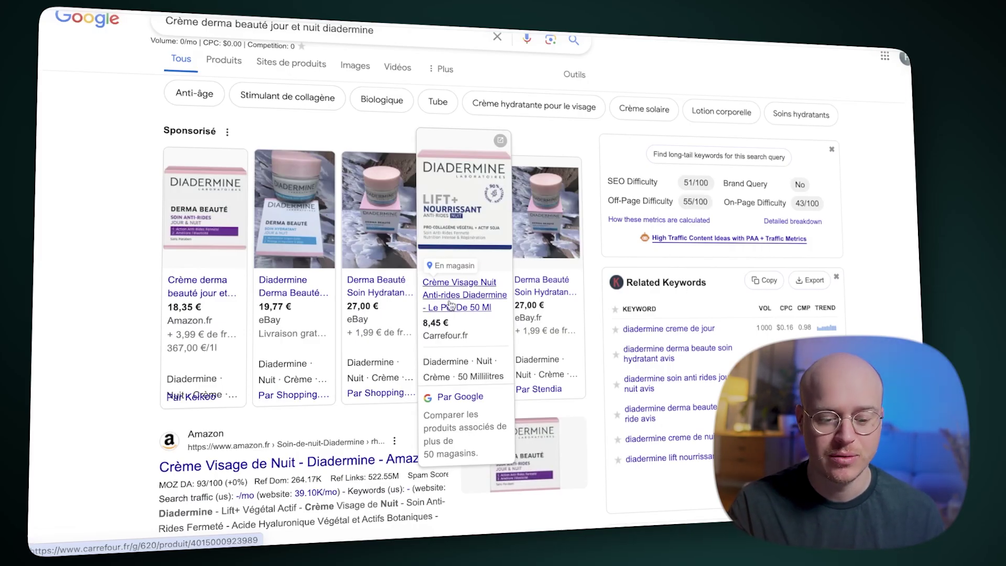
pyautogui.moveTo(202, 209)
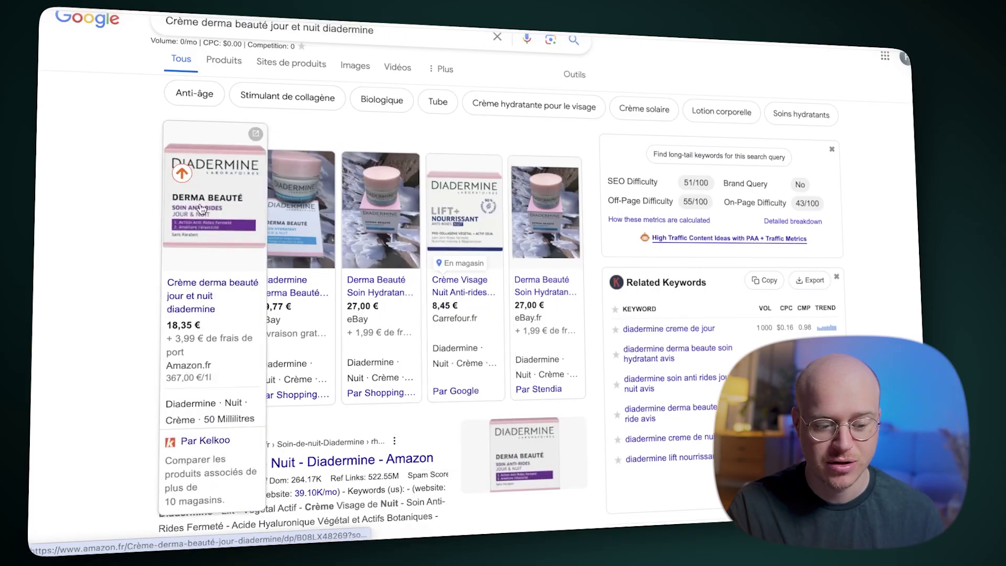
pyautogui.moveTo(453, 219)
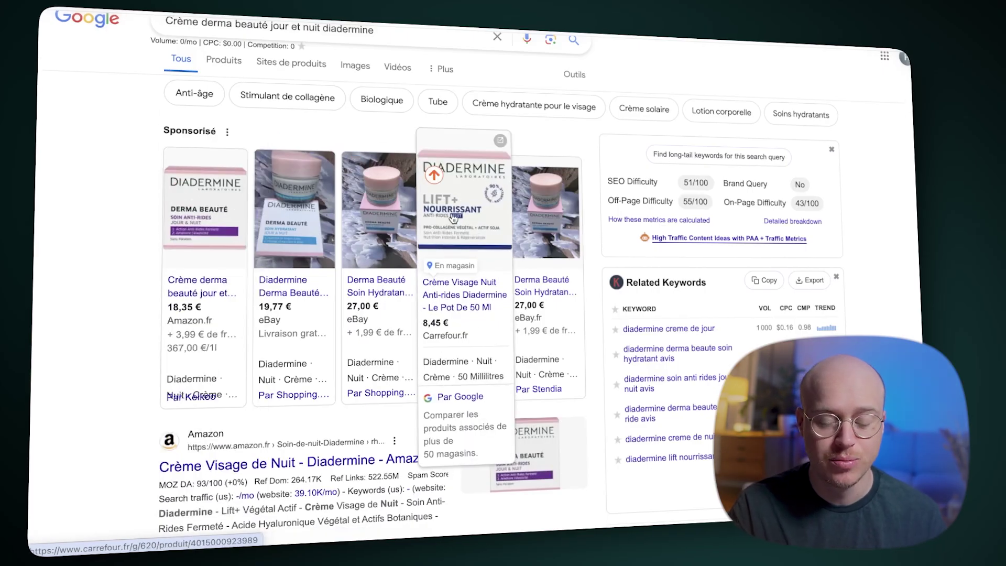
pyautogui.moveTo(398, 268)
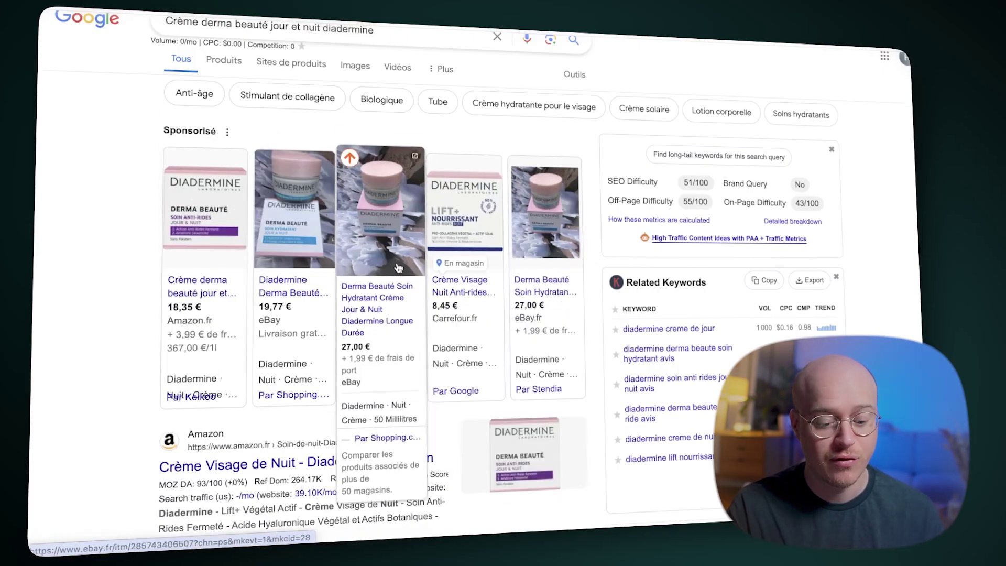
# Step: Examine the organic Google results and the product listings for other stores selling the Diadermine cream
pyautogui.scroll(-2, 120, 380)
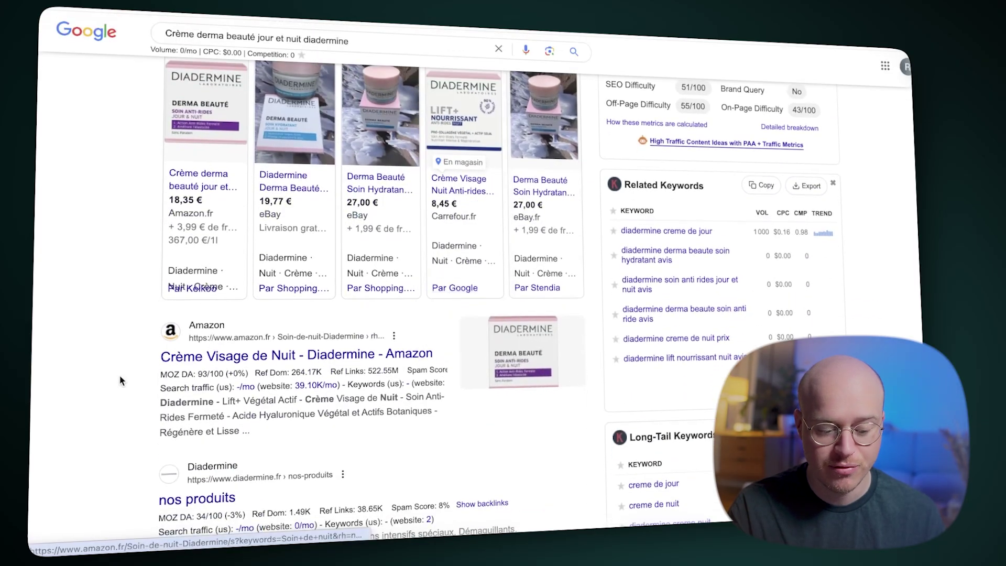
pyautogui.scroll(-7, 120, 381)
pyautogui.scroll(-3, 120, 381)
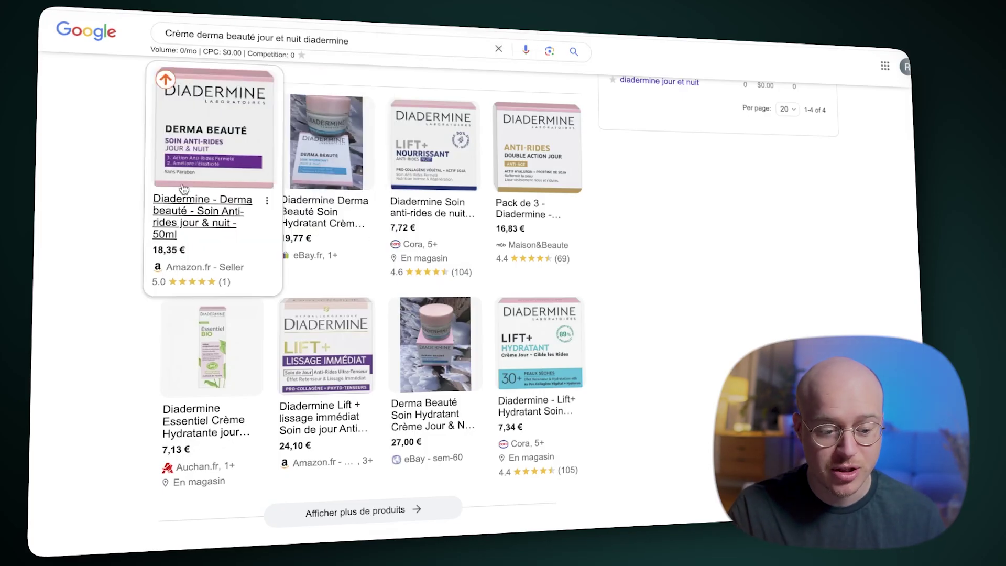
pyautogui.scroll(-1, 72, 228)
pyautogui.scroll(-2, 143, 338)
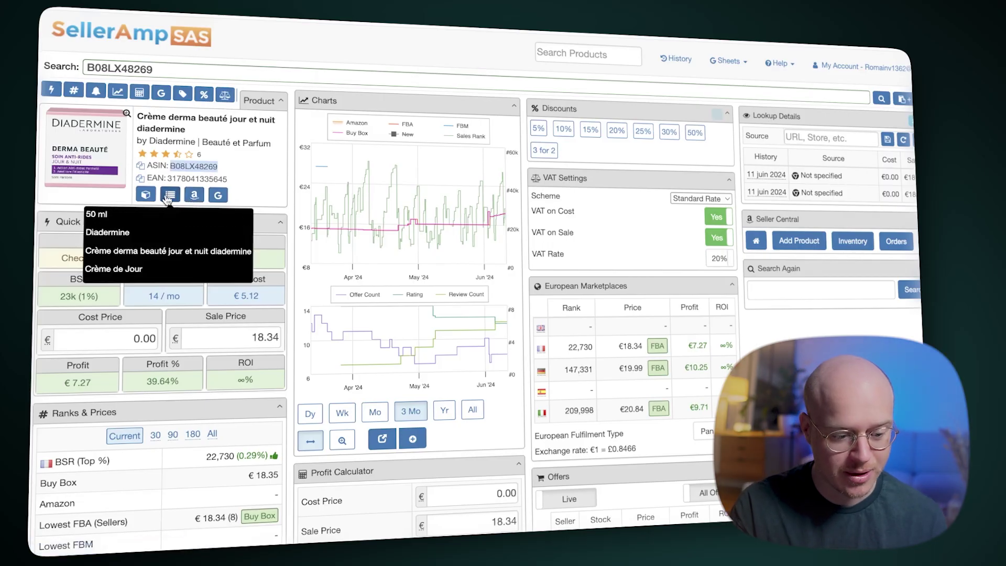
# Step: Review the cream's product details in SellerAmp, then its selling eligibility and alerts under Quick Info
pyautogui.moveTo(148, 197)
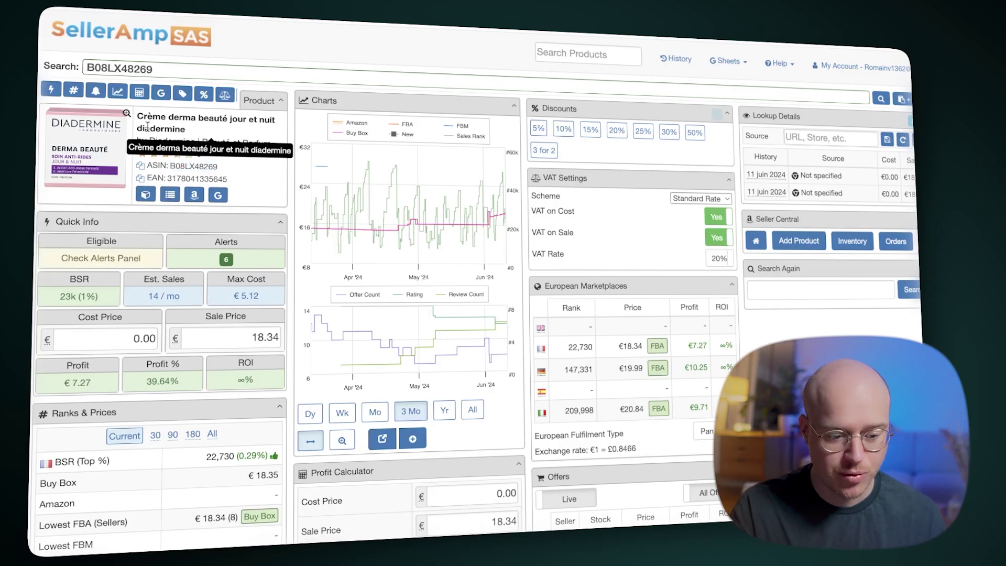
pyautogui.click(210, 140)
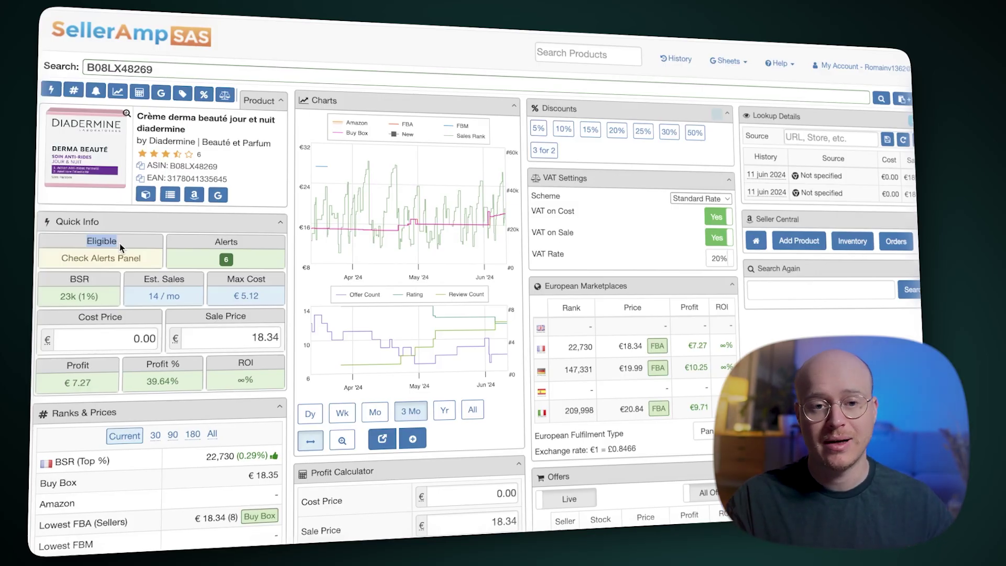
pyautogui.moveTo(103, 252)
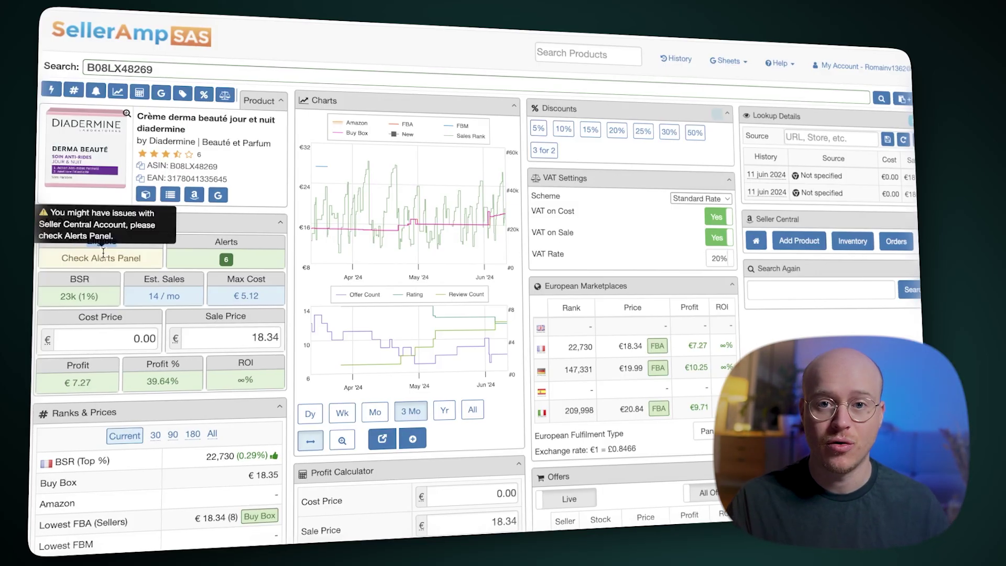
pyautogui.tripleClick(134, 258)
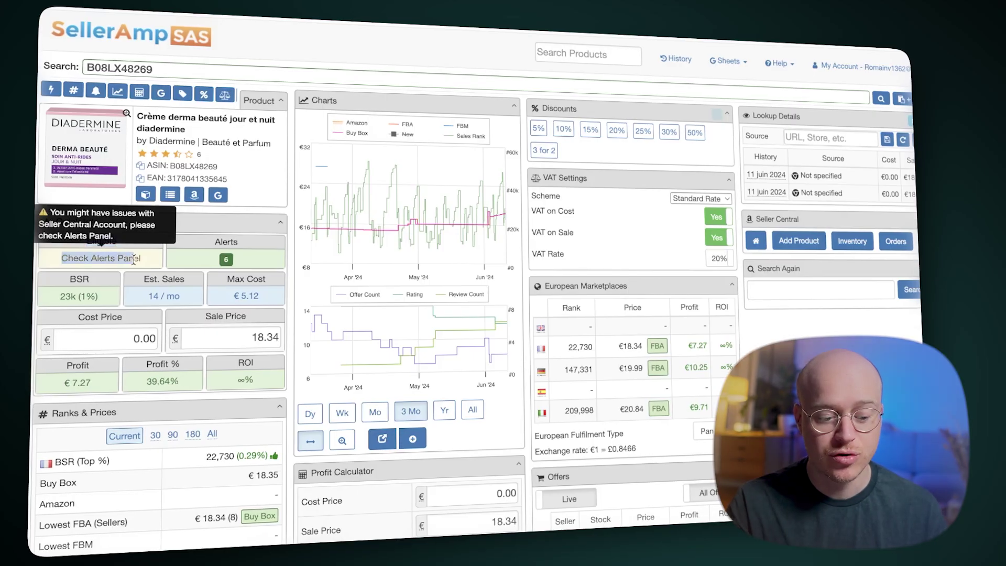
pyautogui.click(146, 260)
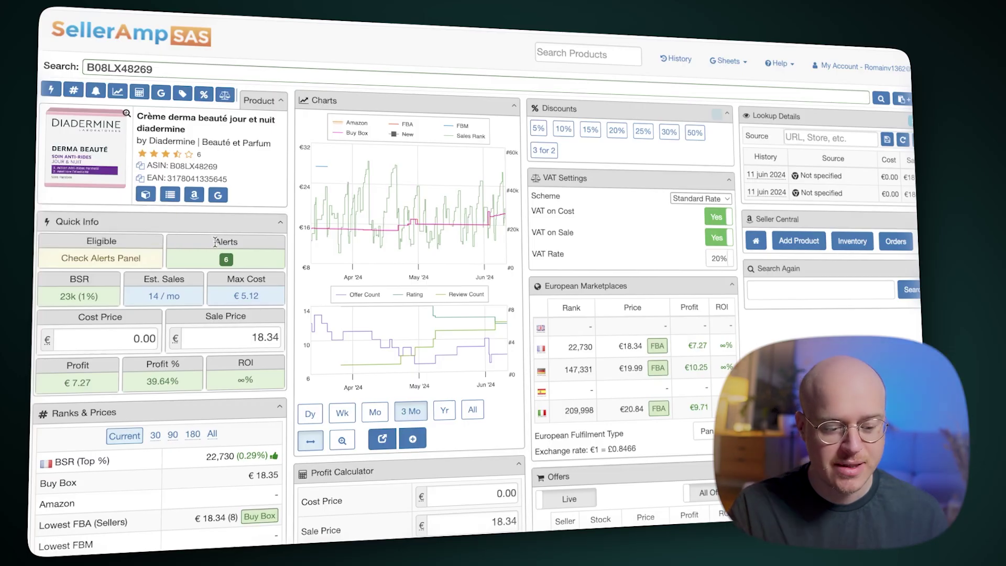
pyautogui.moveTo(214, 240); pyautogui.dragTo(239, 244)
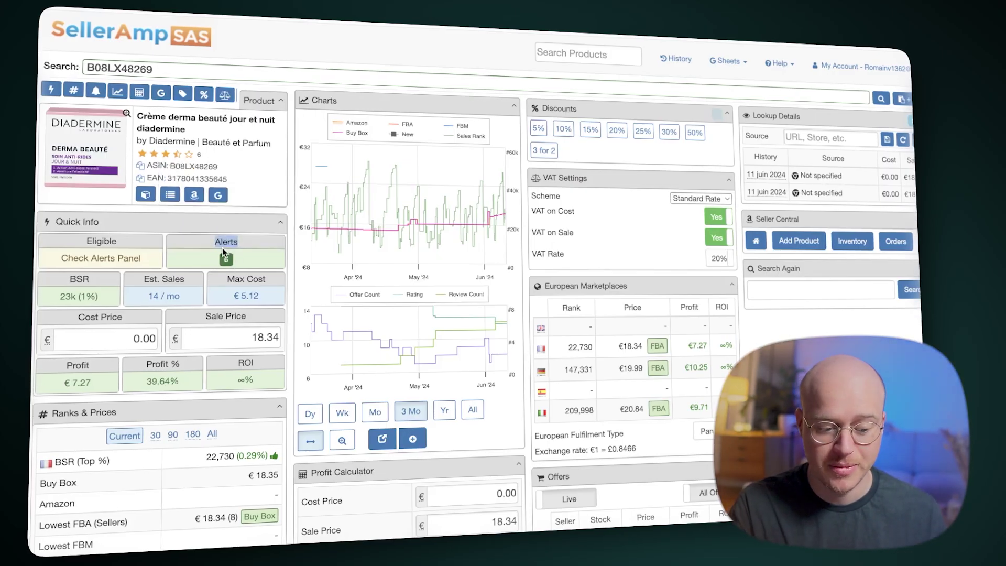
# Step: Check the cream's BSR, estimated monthly sales and maximum cost under Quick Info
pyautogui.click(70, 283)
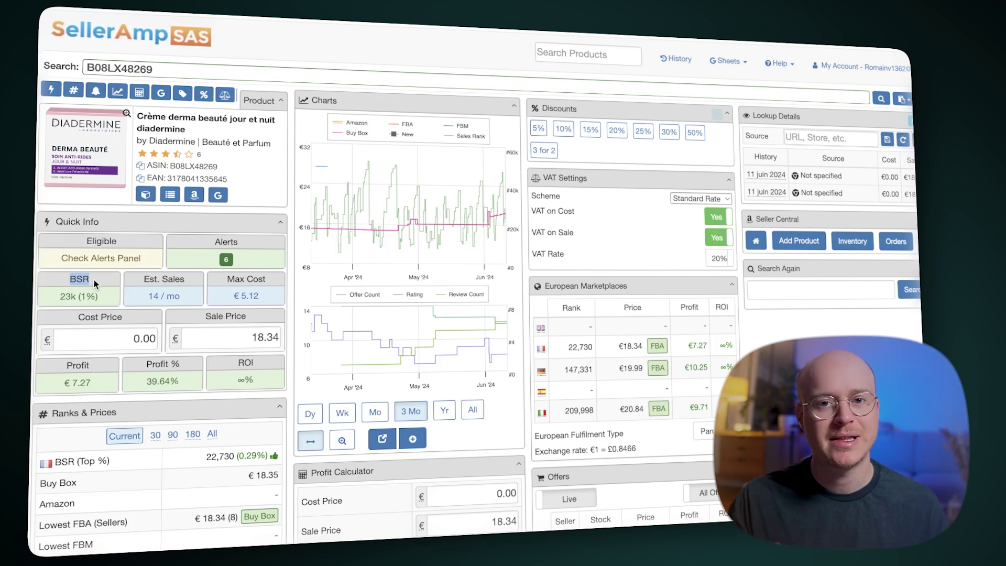
pyautogui.moveTo(90, 297)
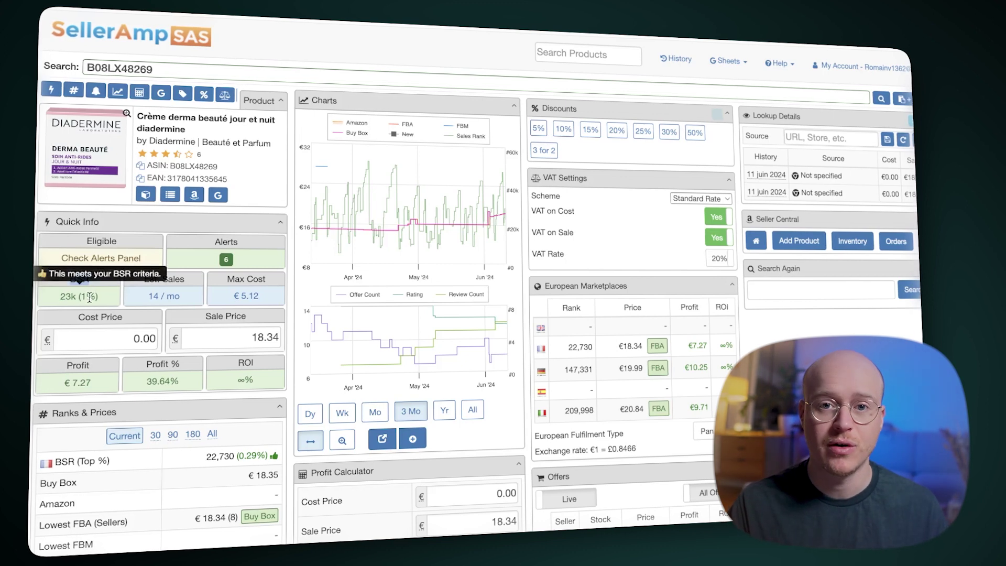
pyautogui.moveTo(146, 301)
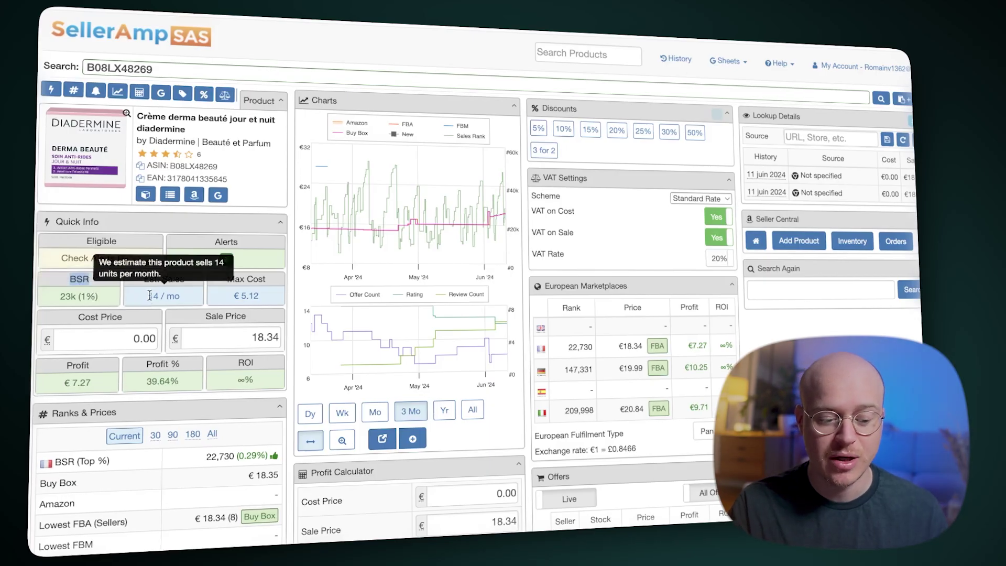
pyautogui.moveTo(147, 296); pyautogui.dragTo(190, 304)
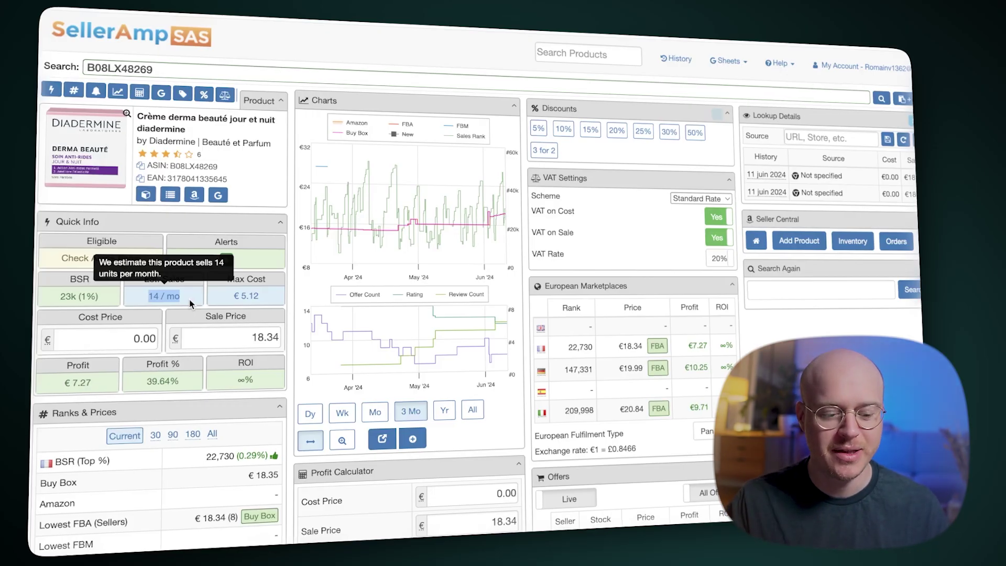
pyautogui.click(162, 295)
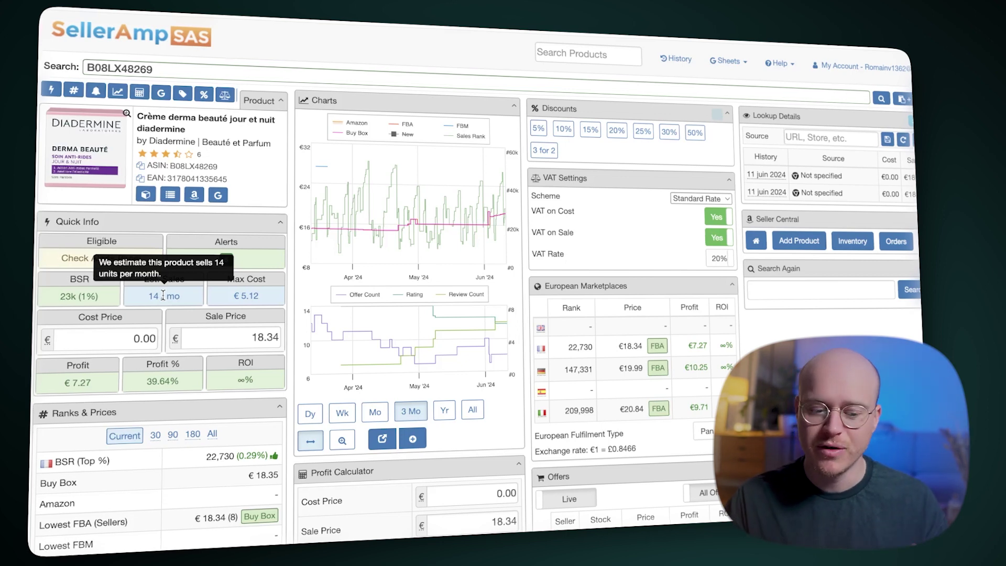
pyautogui.moveTo(245, 291)
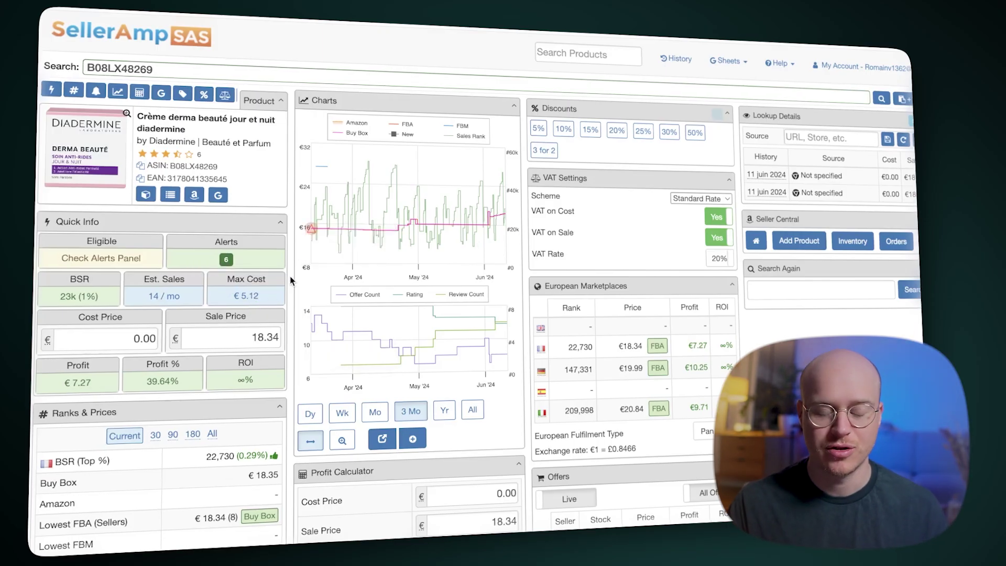
pyautogui.click(249, 336)
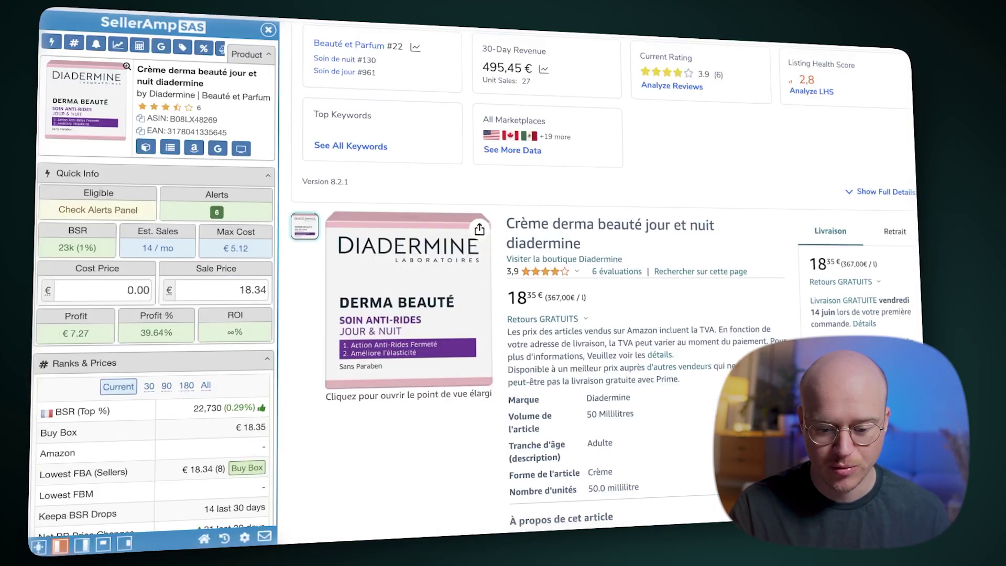
# Step: Examine the Buy Box price, delivery terms and seller information on the cream's Amazon.fr product page
pyautogui.scroll(-4, 840, 240)
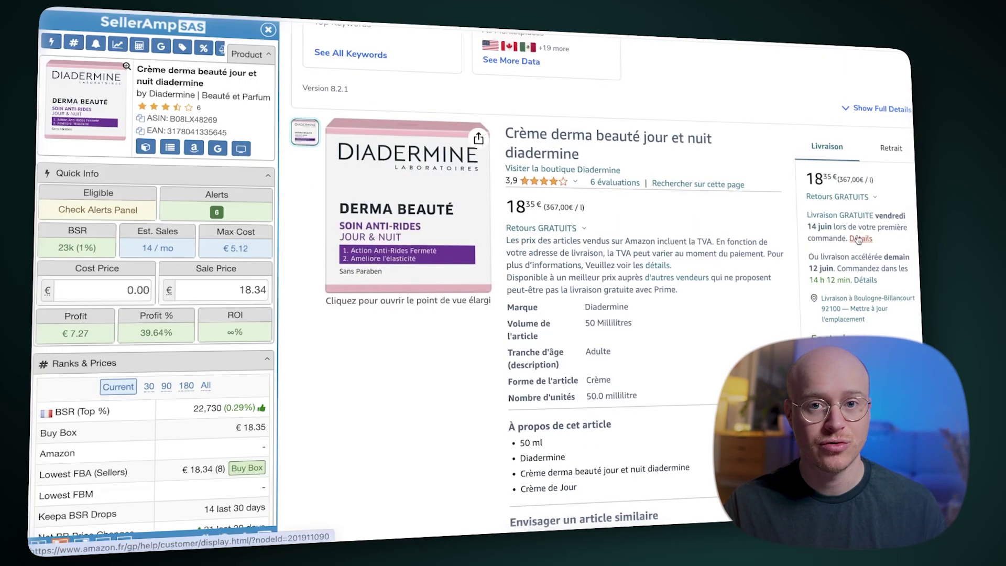
pyautogui.scroll(-1, 858, 240)
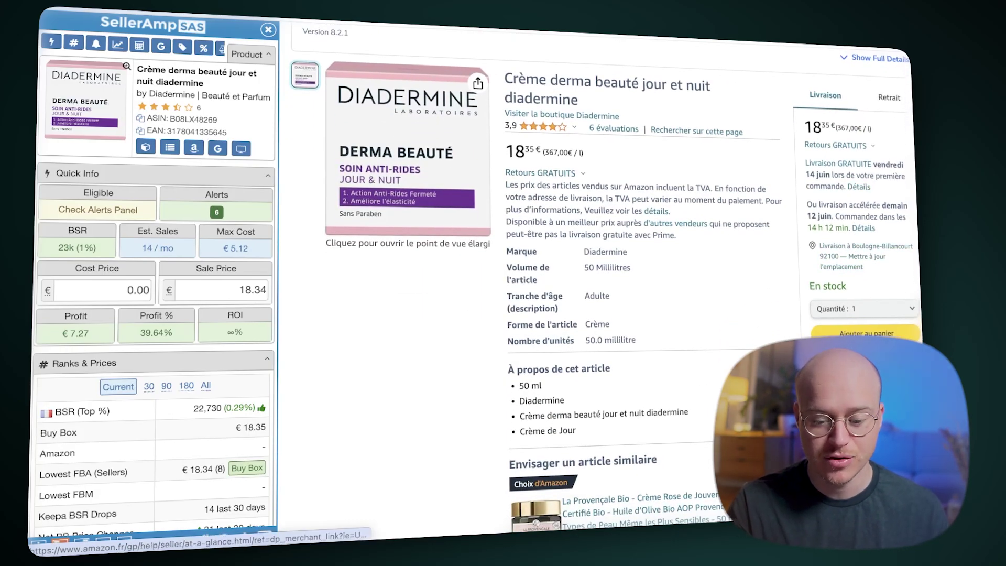
pyautogui.moveTo(808, 126); pyautogui.dragTo(833, 128)
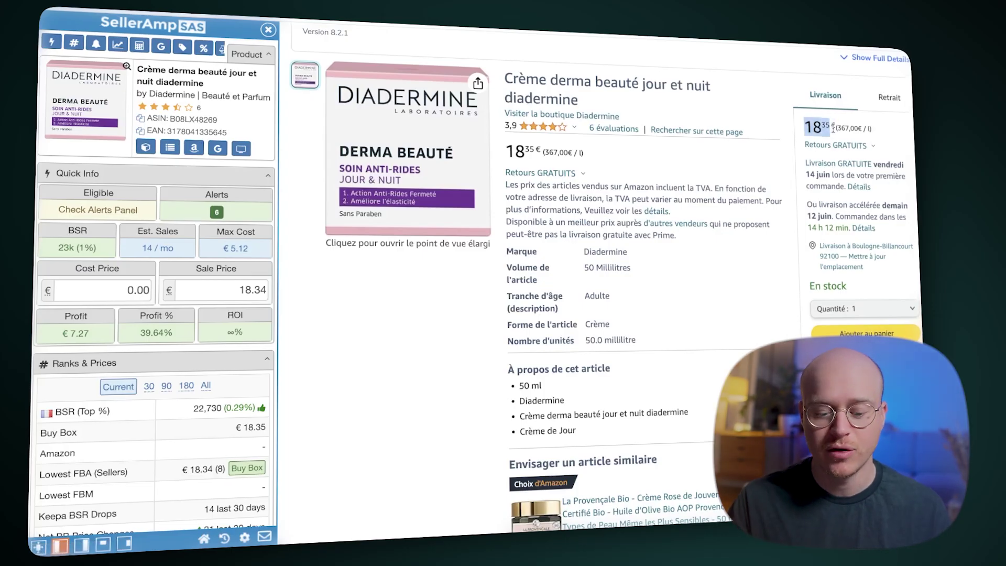
pyautogui.scroll(-3, 833, 128)
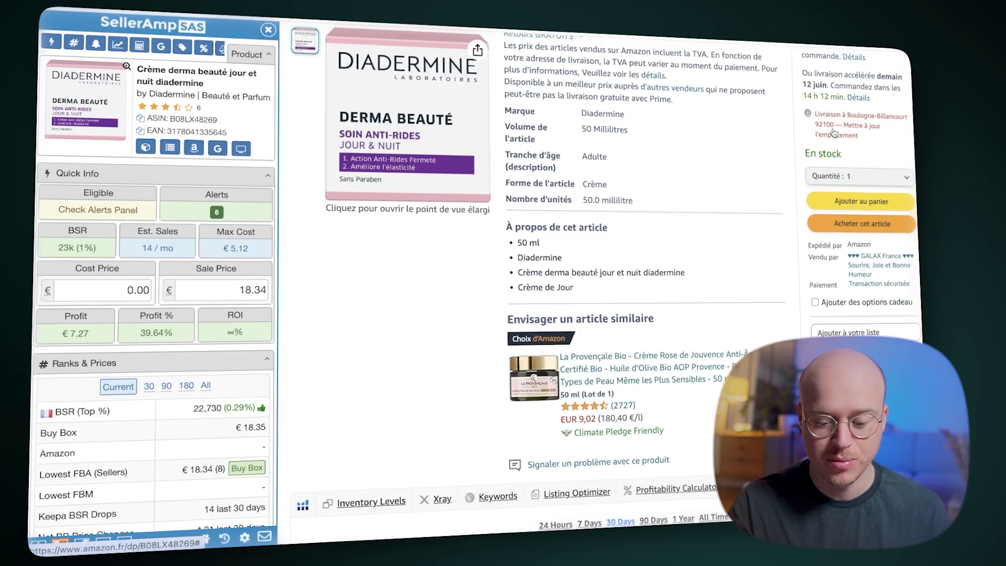
# Step: Open the list of all new offers for the cream on Amazon and compare the sellers' prices
pyautogui.click(855, 375)
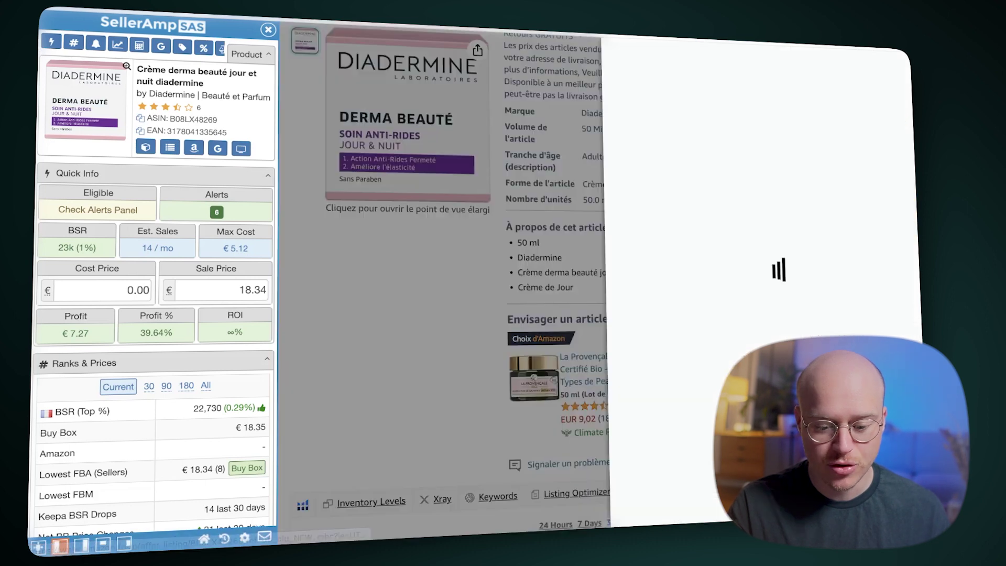
pyautogui.scroll(-2, 854, 375)
pyautogui.scroll(-1, 839, 375)
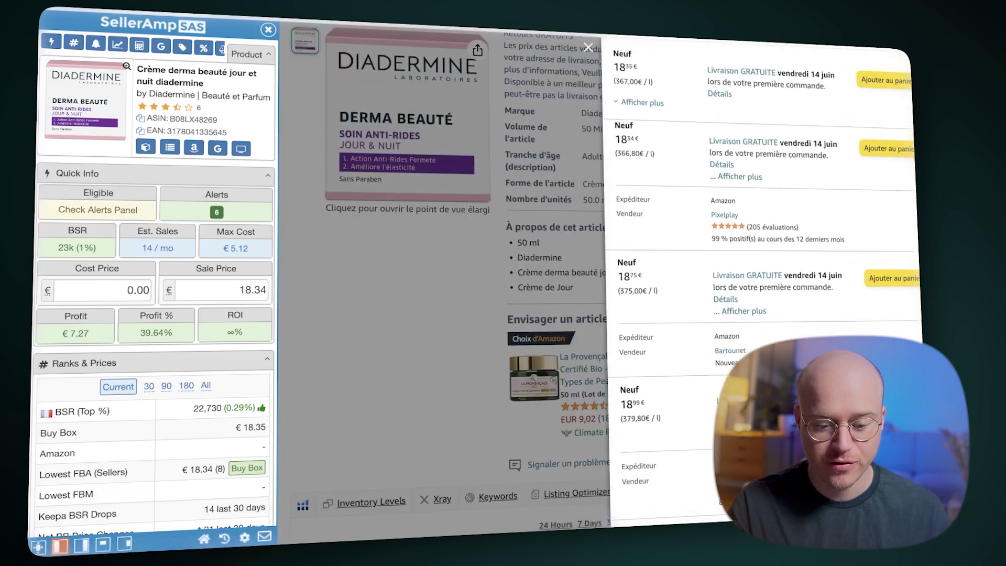
pyautogui.scroll(1, 839, 375)
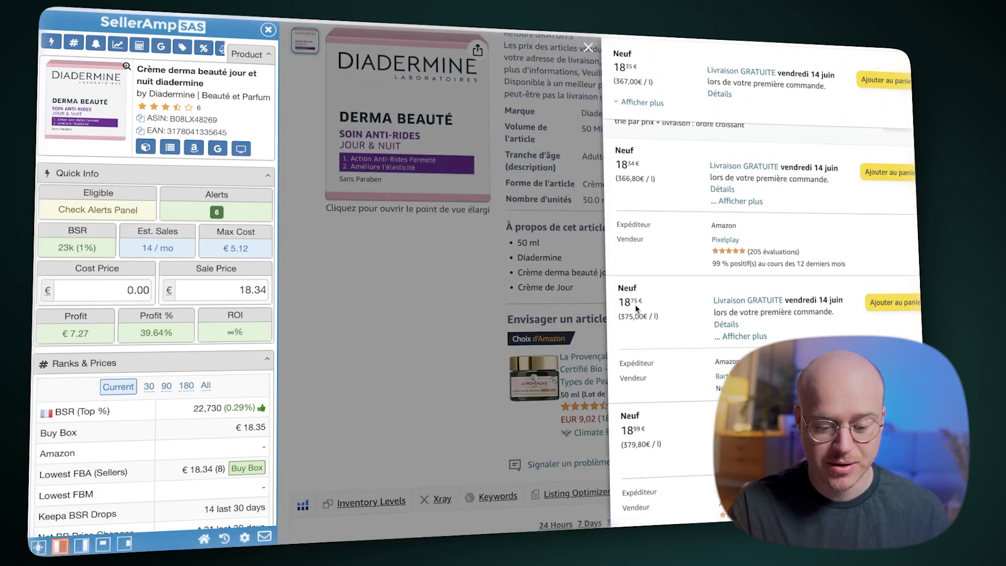
pyautogui.scroll(-3, 635, 304)
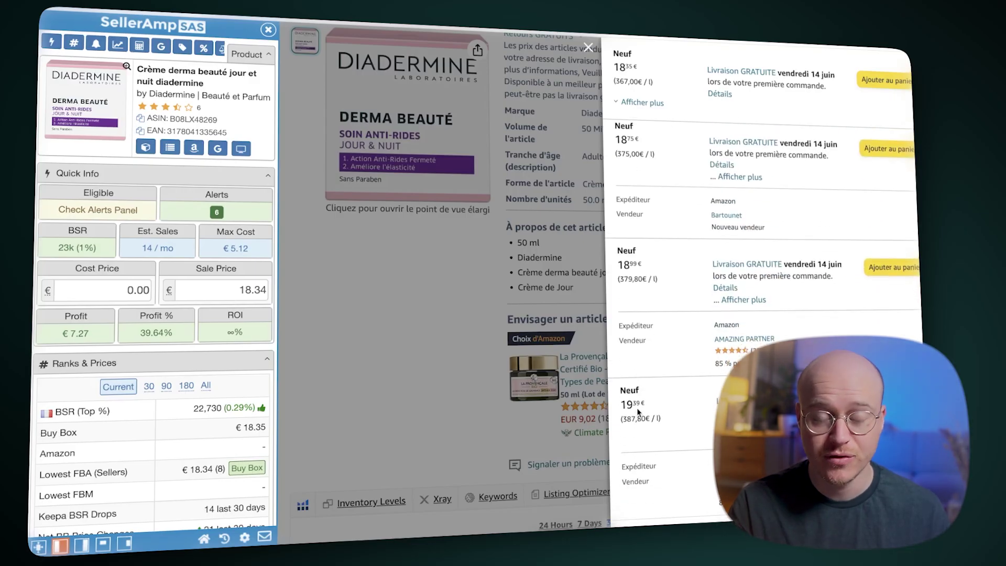
# Step: Look through the remaining new offers for the cream on Amazon and close the offer list
pyautogui.scroll(-2, 638, 412)
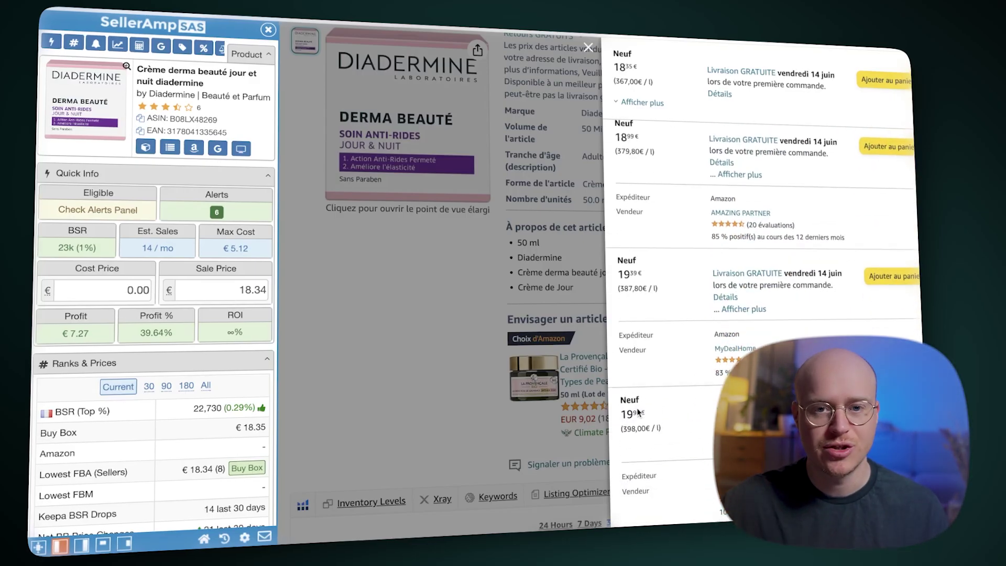
pyautogui.click(419, 288)
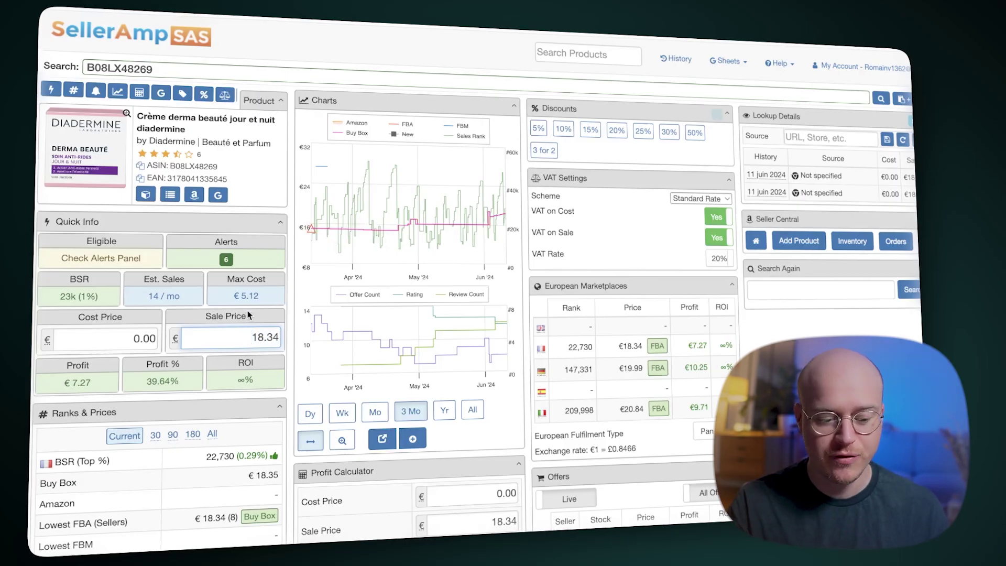
# Step: Check the cream's maximum cost under Quick Info in SellerAmp and set its cost price to 5.99 euros
pyautogui.moveTo(232, 297)
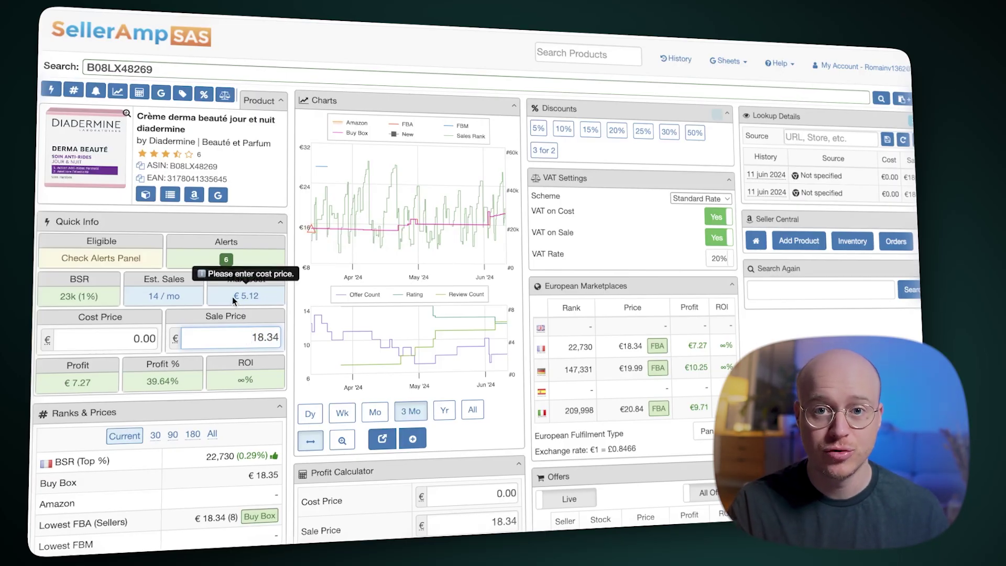
pyautogui.moveTo(231, 296); pyautogui.dragTo(253, 297)
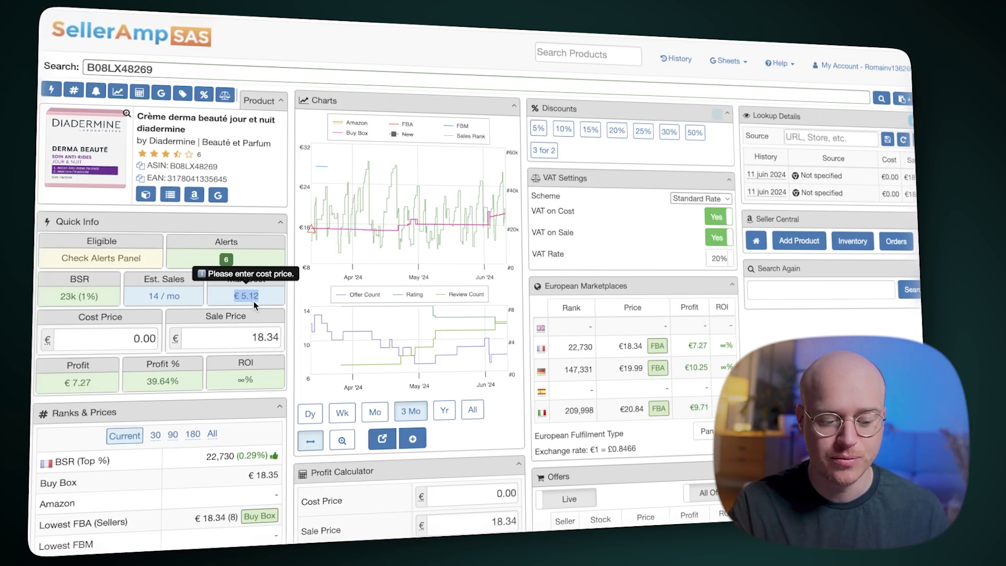
pyautogui.click(115, 336)
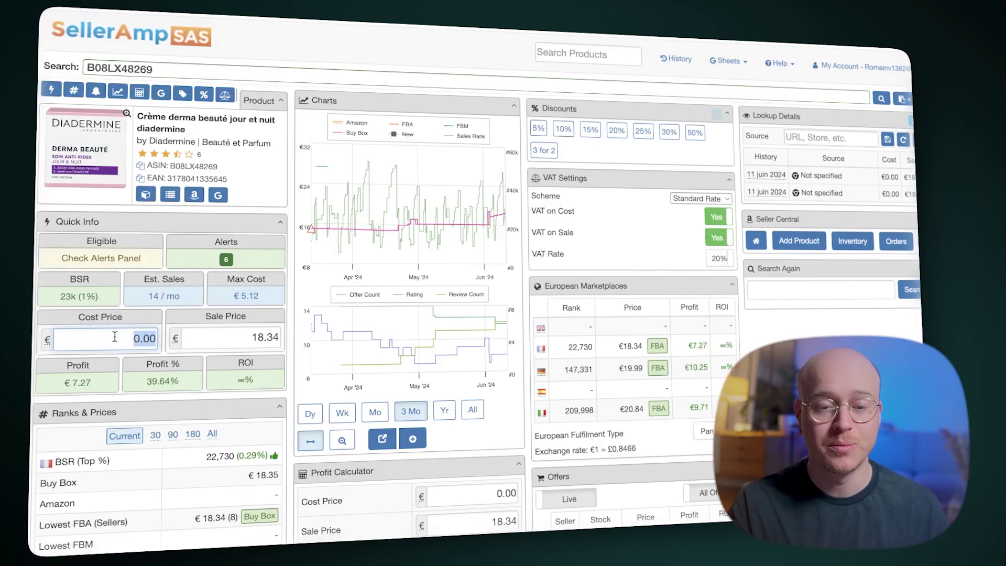
pyautogui.write('5.99')
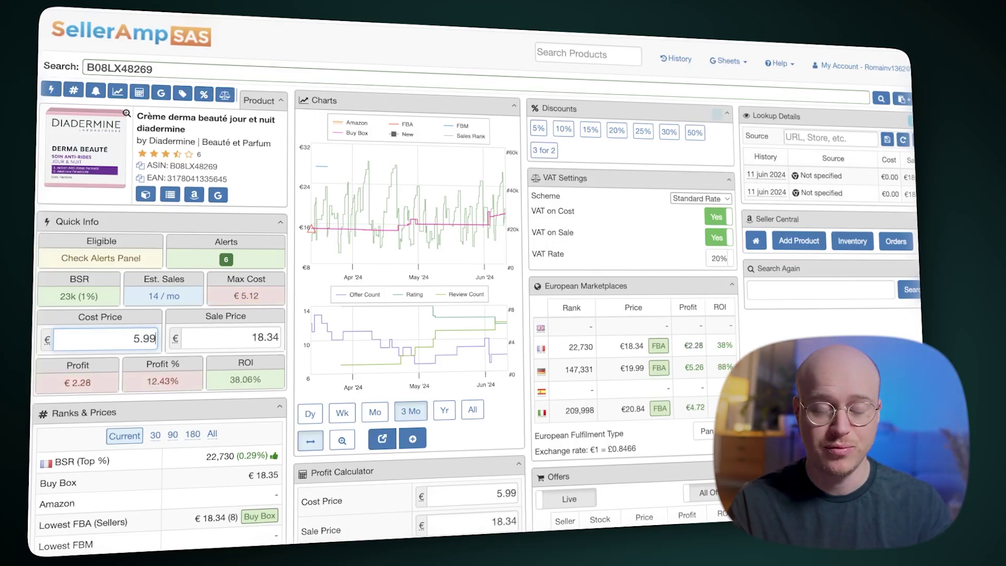
pyautogui.press('BackSpace')
pyautogui.press('BackSpace')
pyautogui.press('BackSpace')
pyautogui.press('BackSpace')
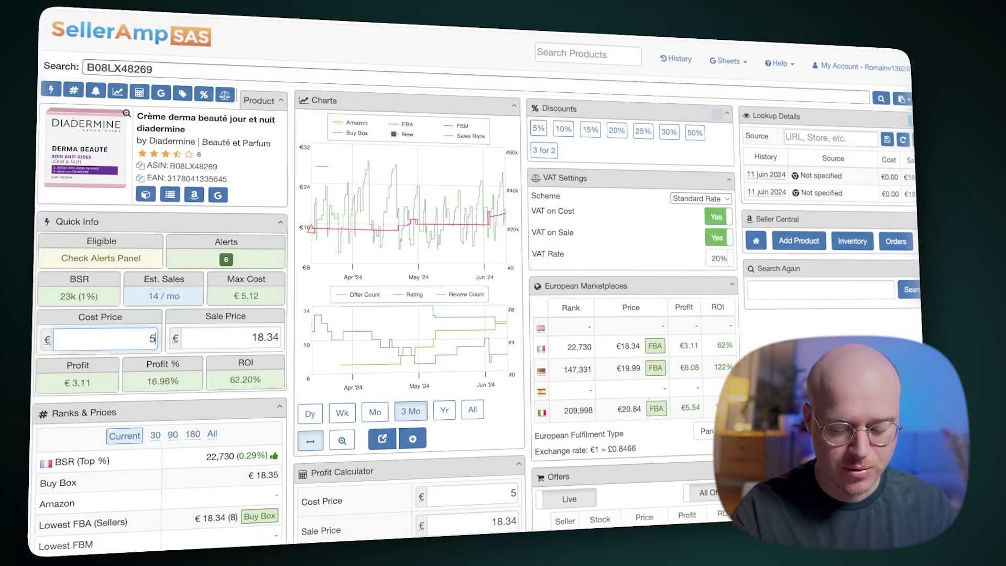
pyautogui.write('5,99')
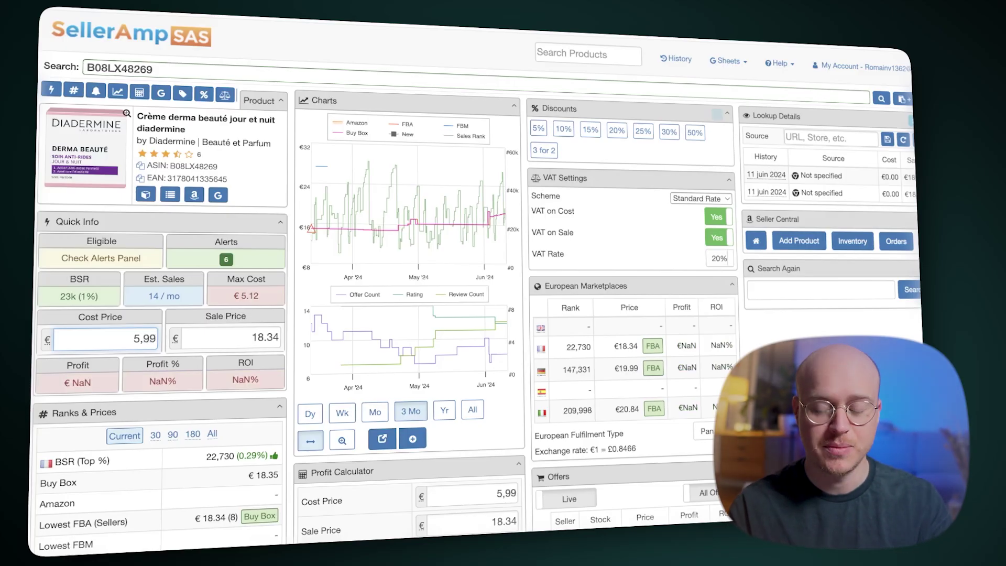
pyautogui.press('BackSpace')
pyautogui.press('BackSpace')
pyautogui.press('BackSpace')
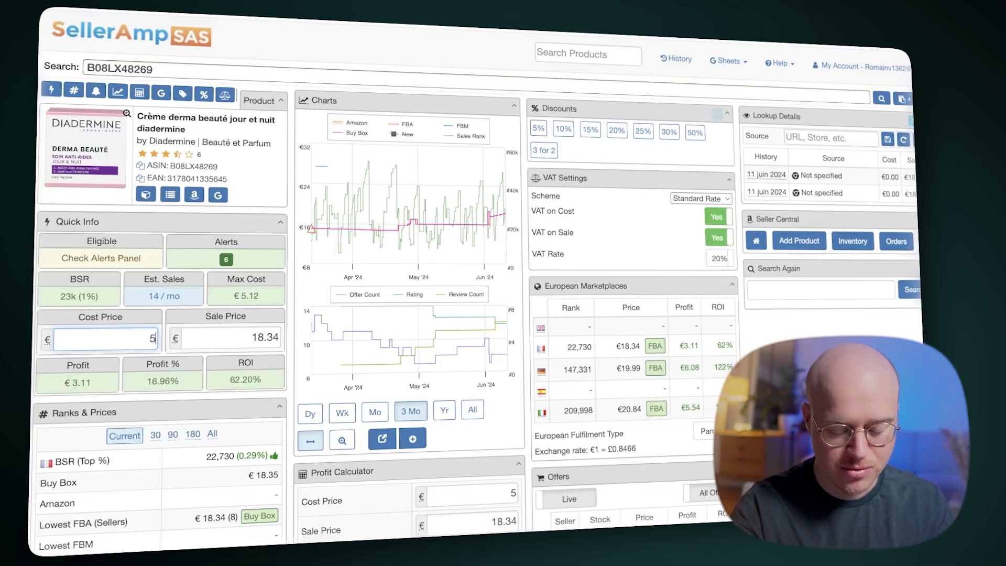
pyautogui.write('.99')
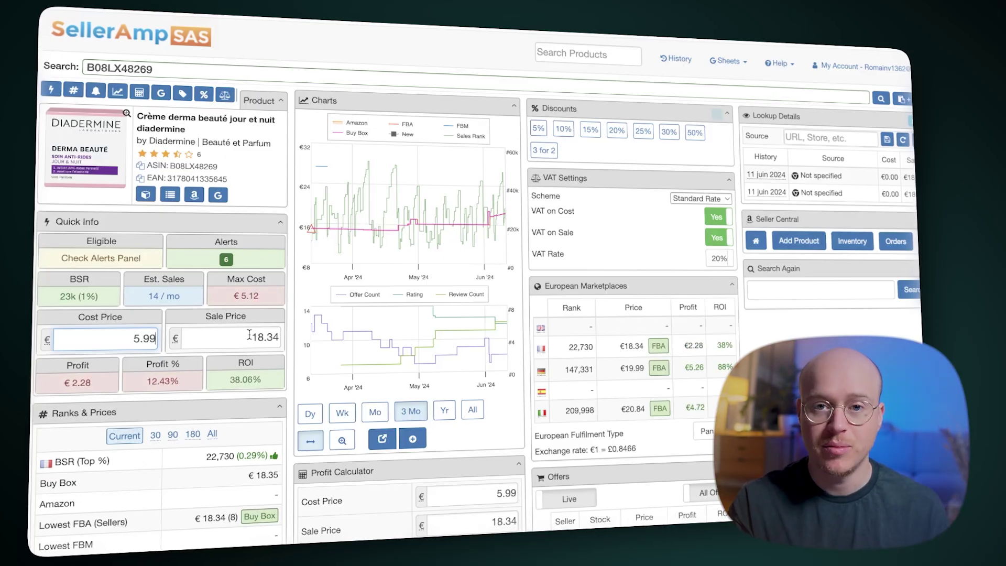
# Step: Check the cream's profit, profit percentage and ROI against the minimum criteria under Quick Info
pyautogui.click(68, 366)
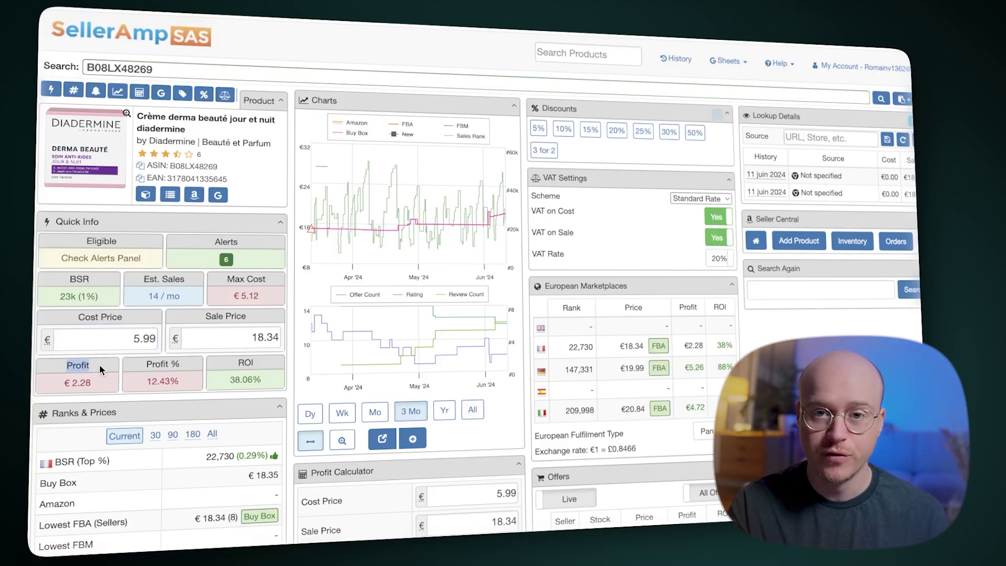
pyautogui.moveTo(60, 384)
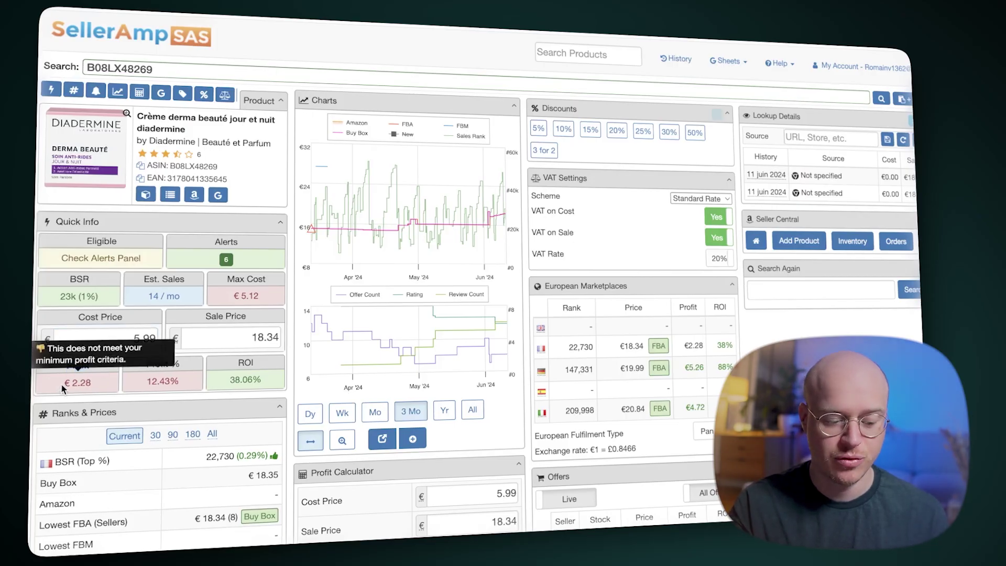
pyautogui.moveTo(138, 385); pyautogui.dragTo(182, 384)
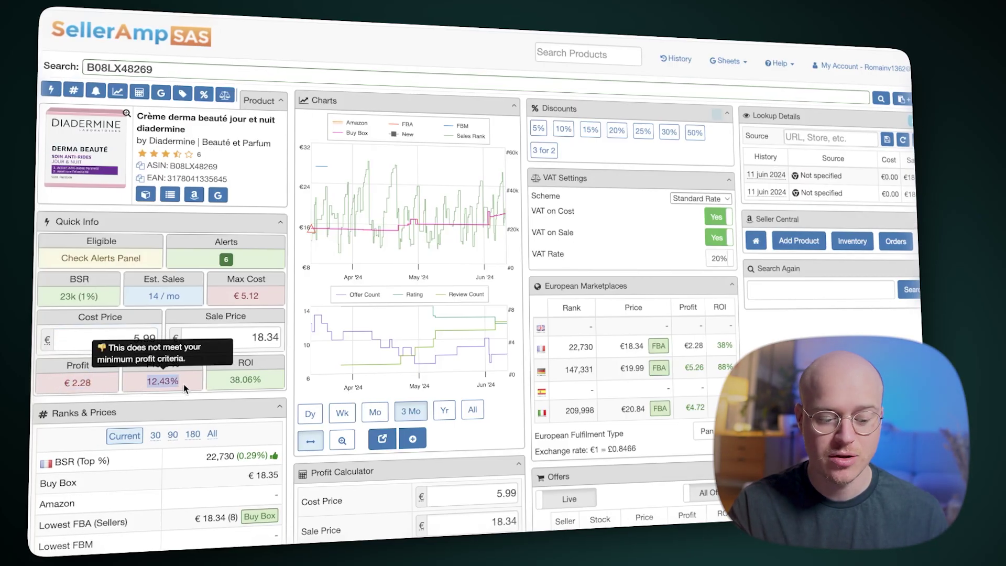
pyautogui.moveTo(239, 390)
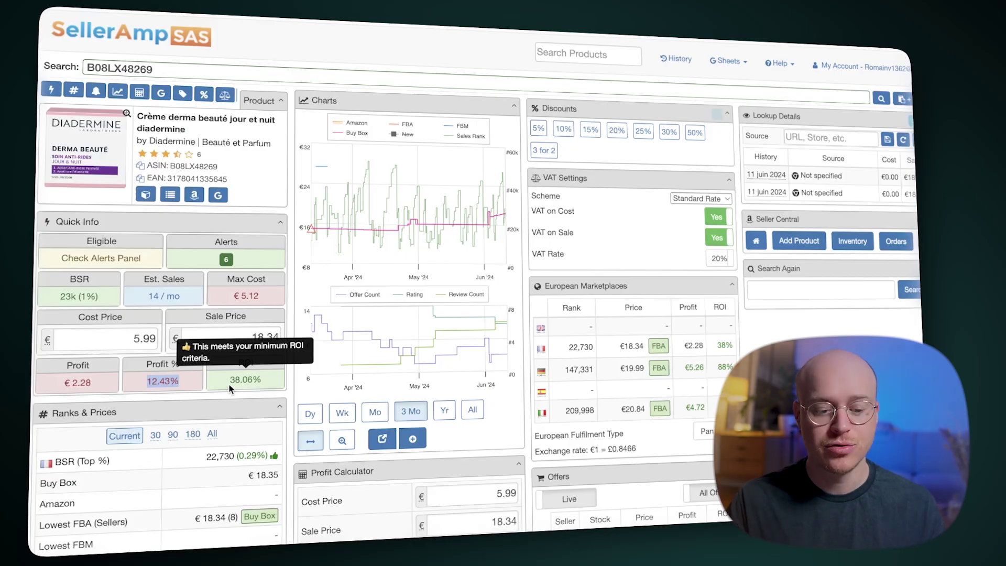
pyautogui.click(287, 381)
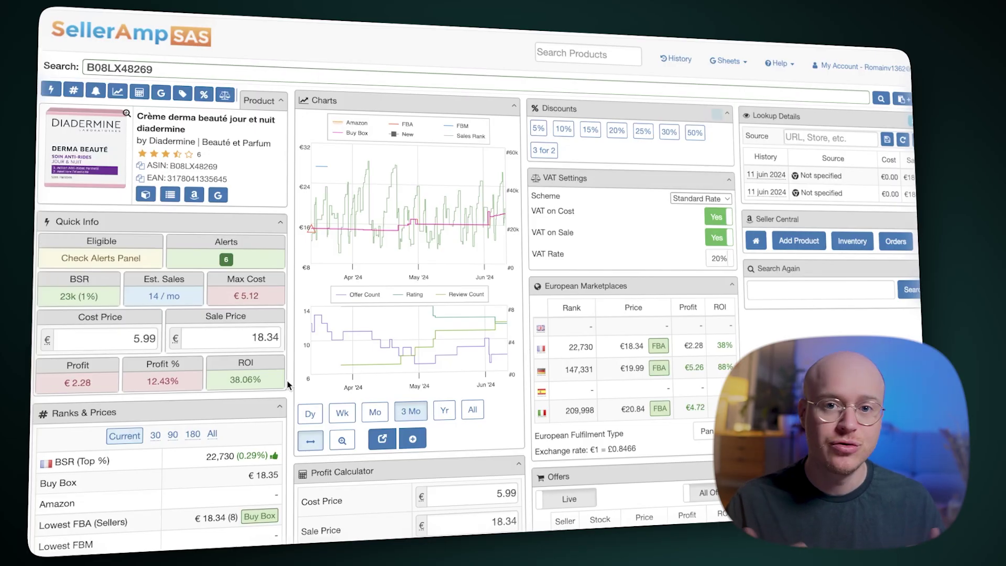
# Step: Review the cream's Ranks & Prices, including BSR drops, net Buy Box price changes and estimated time to sale, and its Alerts
pyautogui.scroll(-1, 287, 381)
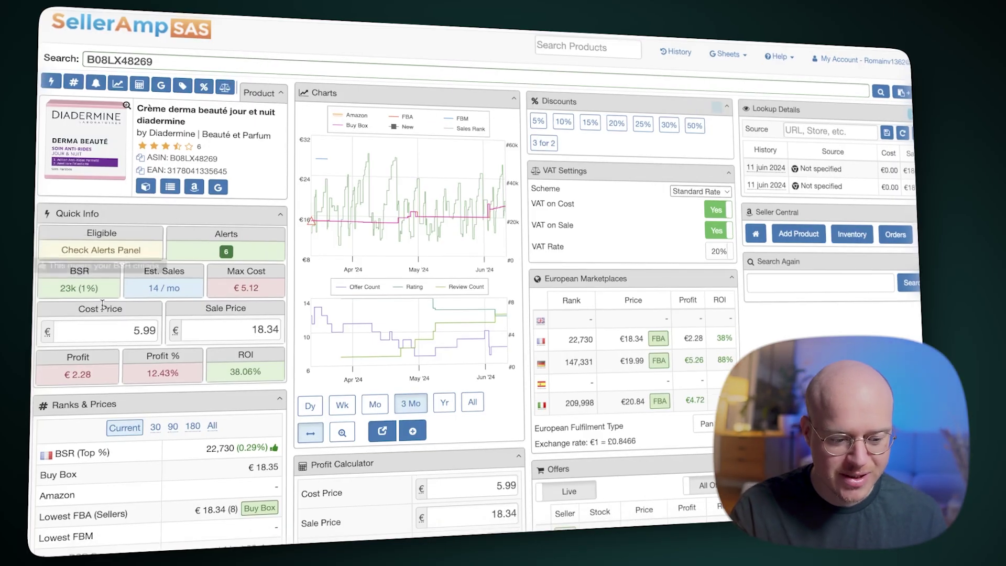
pyautogui.scroll(-2, 193, 219)
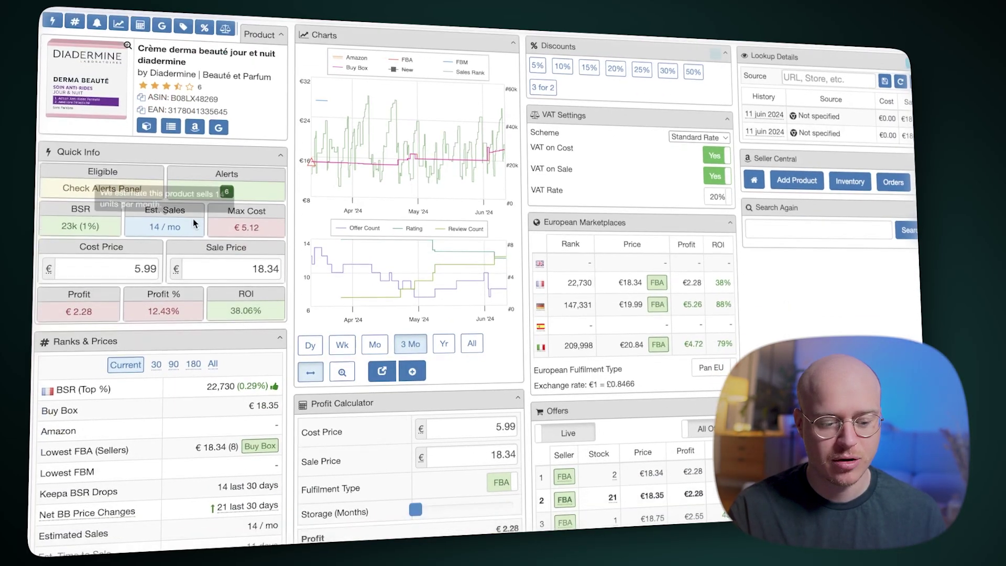
pyautogui.scroll(-3, 192, 220)
pyautogui.scroll(-1, 190, 220)
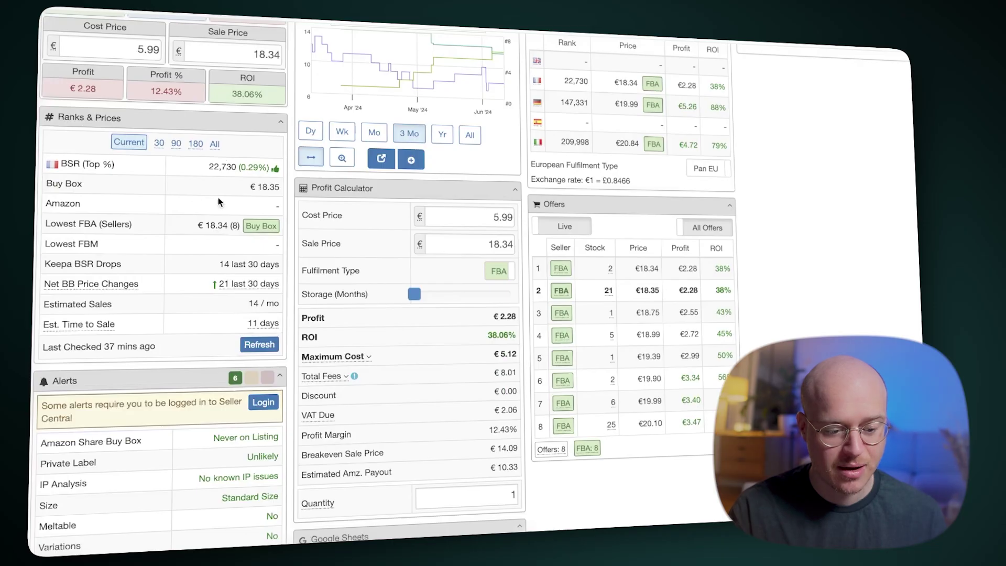
pyautogui.scroll(-1, 244, 250)
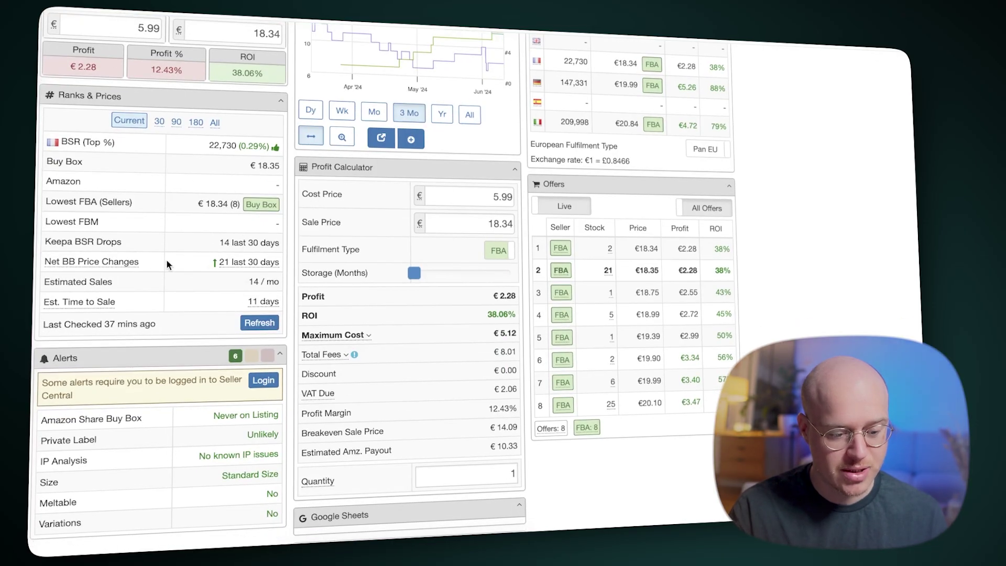
pyautogui.moveTo(232, 270)
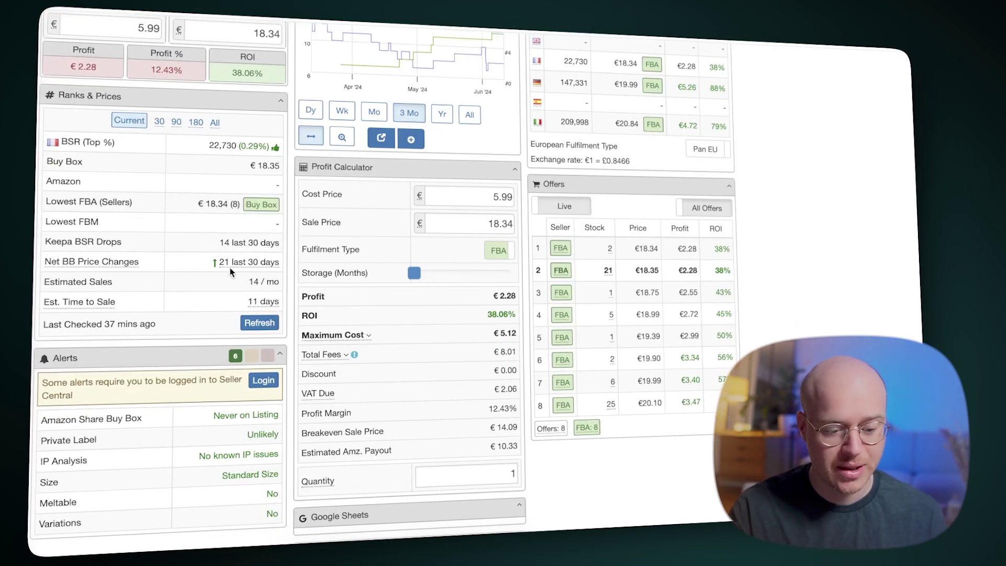
pyautogui.moveTo(79, 270)
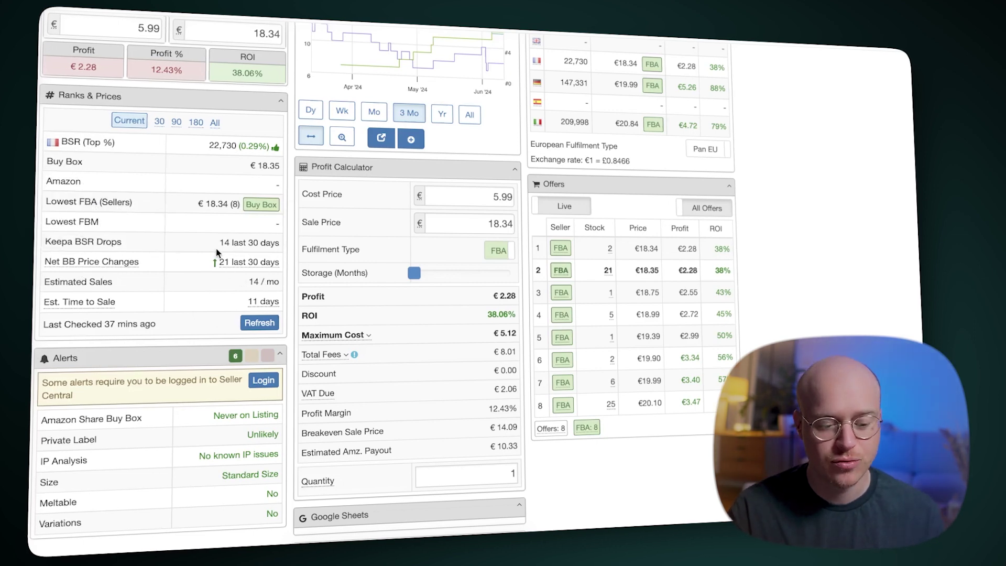
pyautogui.scroll(-1, 216, 248)
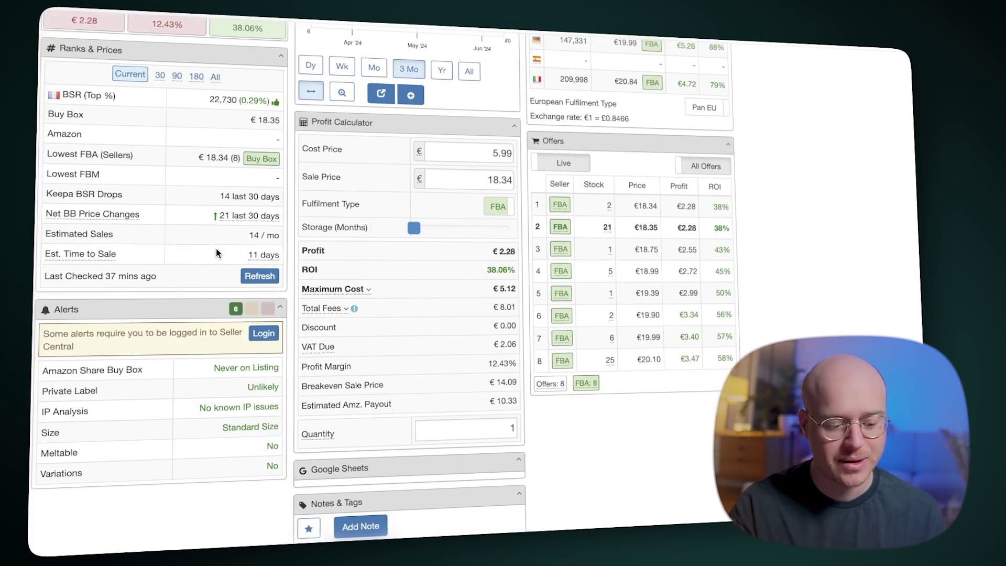
pyautogui.scroll(-1, 216, 248)
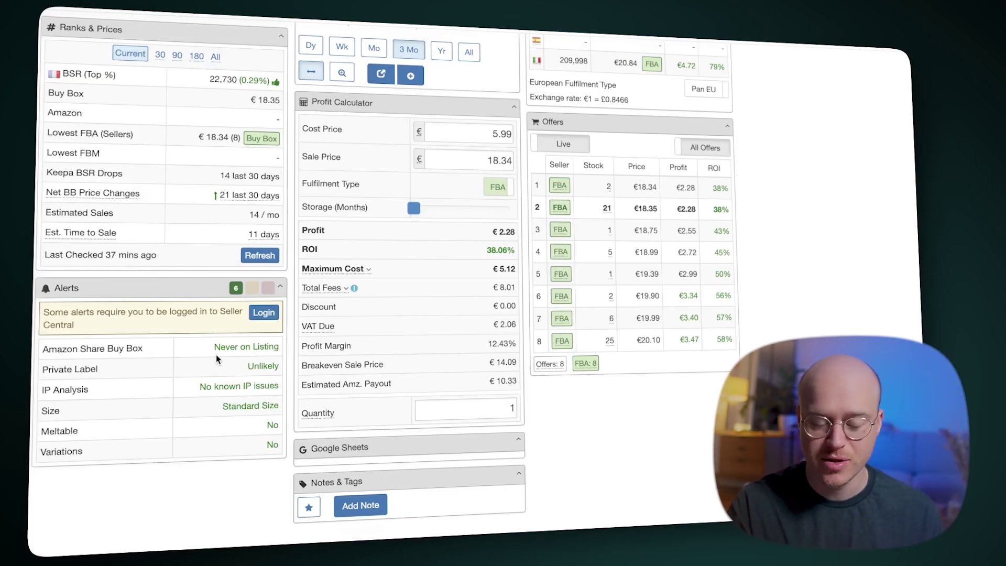
# Step: Compare the cream's price, sales rank and offer count charts over all time, three months and one year, ending on the one-year view
pyautogui.scroll(7, 253, 399)
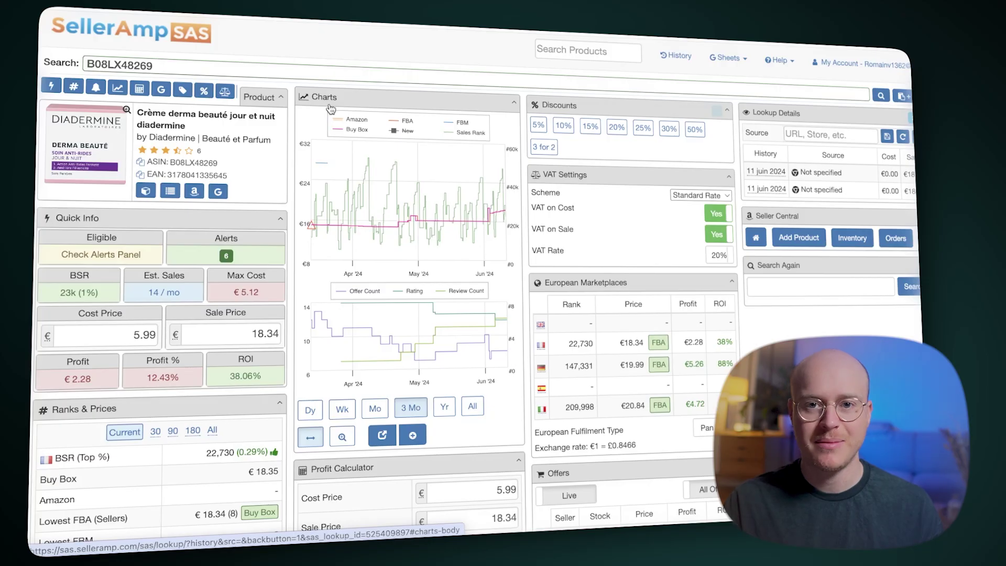
pyautogui.moveTo(397, 232)
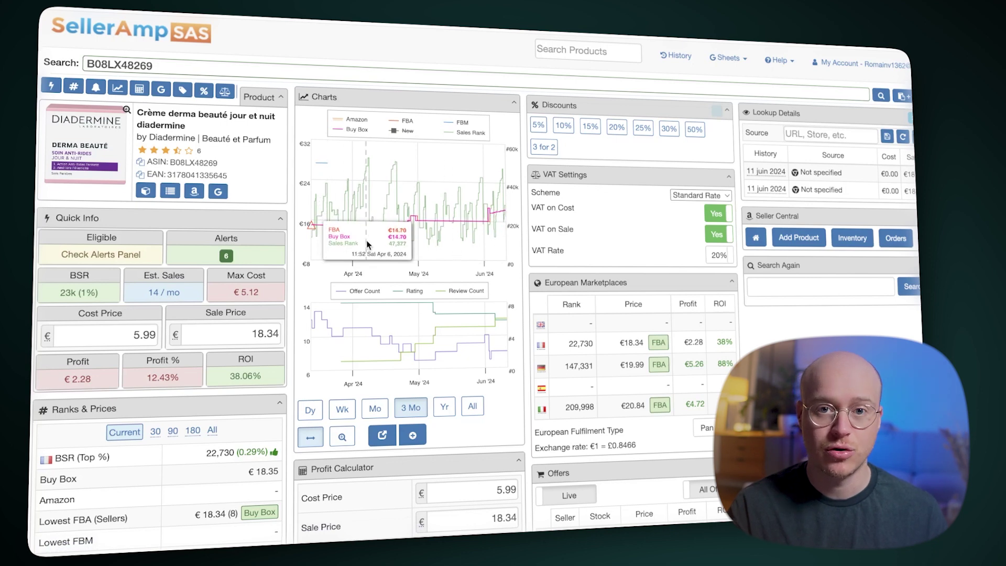
pyautogui.click(471, 410)
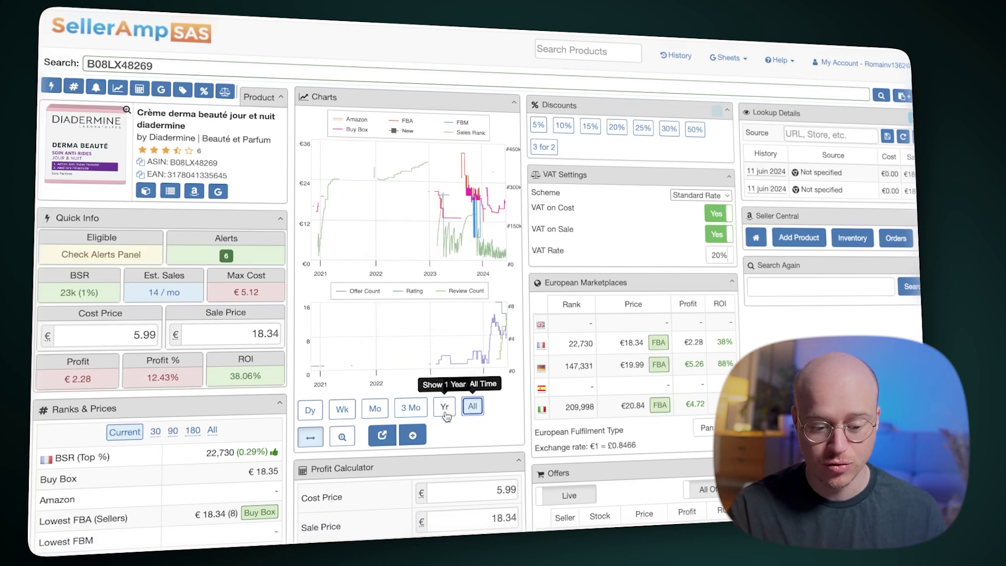
pyautogui.click(449, 414)
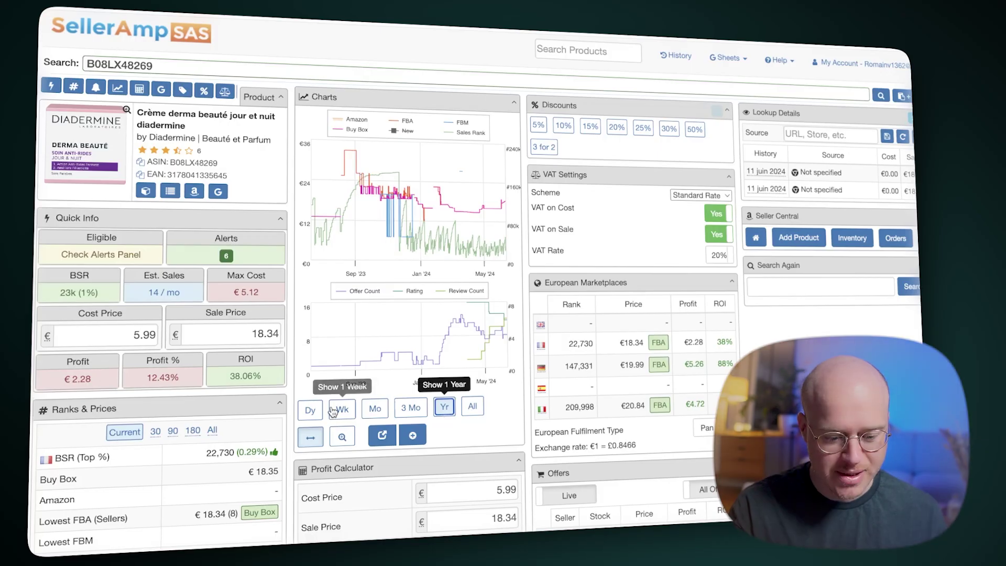
pyautogui.click(471, 409)
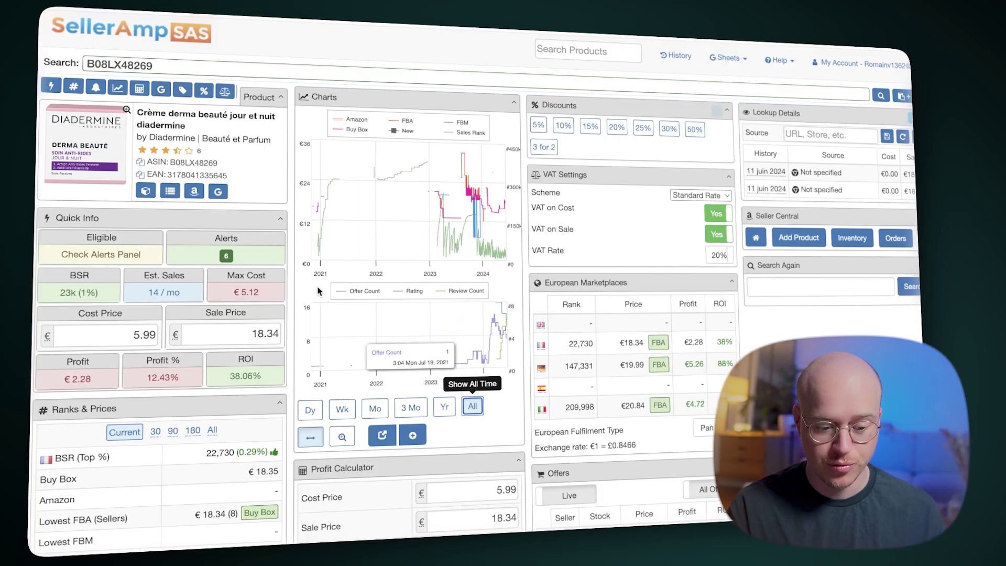
pyautogui.click(444, 407)
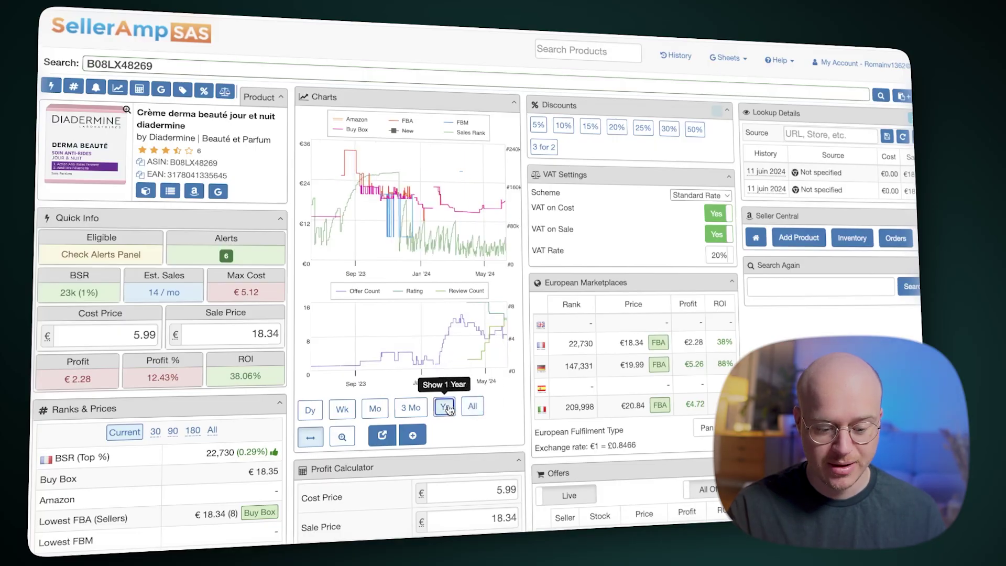
pyautogui.click(419, 413)
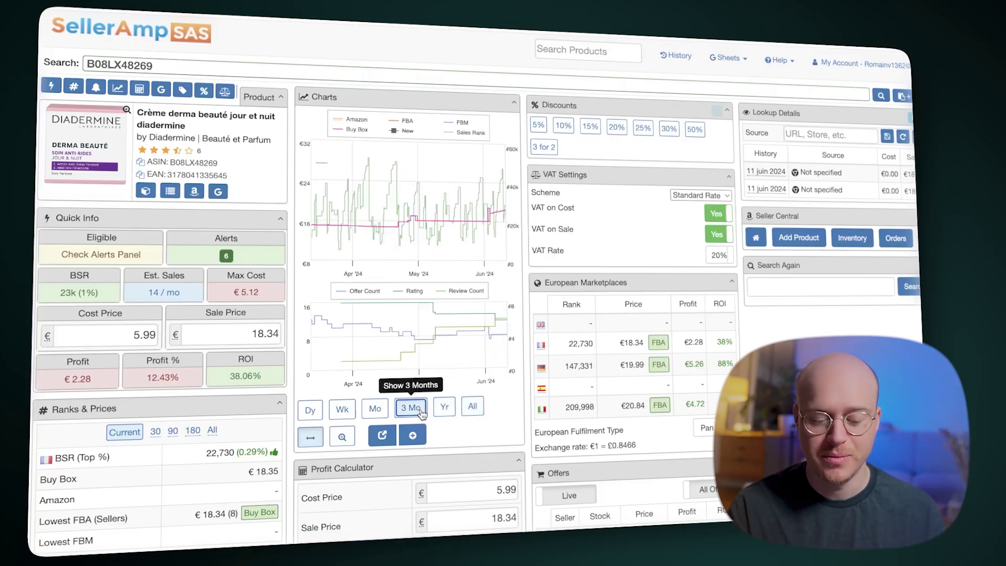
pyautogui.click(445, 408)
pyautogui.click(411, 408)
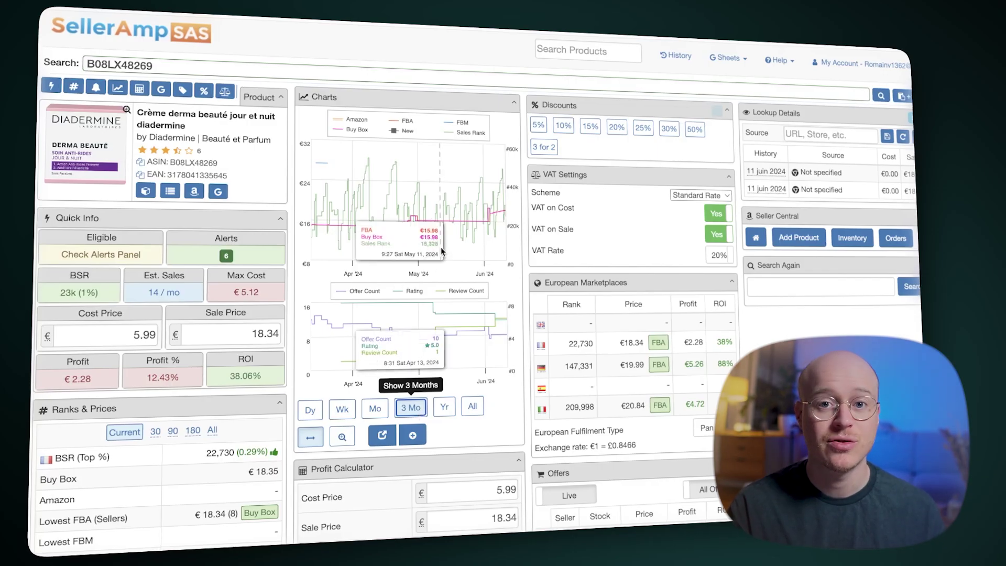
pyautogui.click(444, 406)
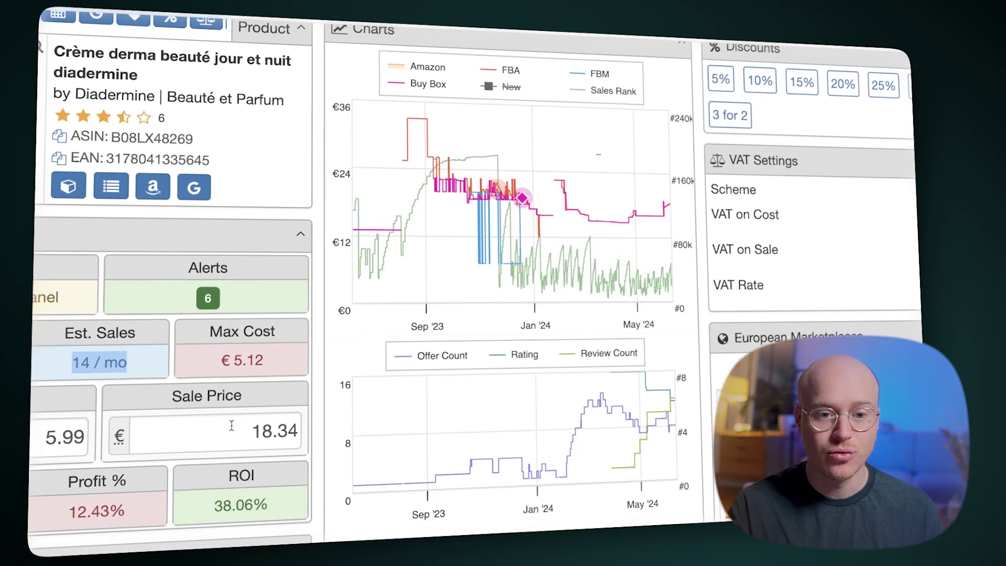
# Step: Compare the cream's sale price with its past Buy Box and FBA prices and offer counts on the one-year charts
pyautogui.doubleClick(258, 464)
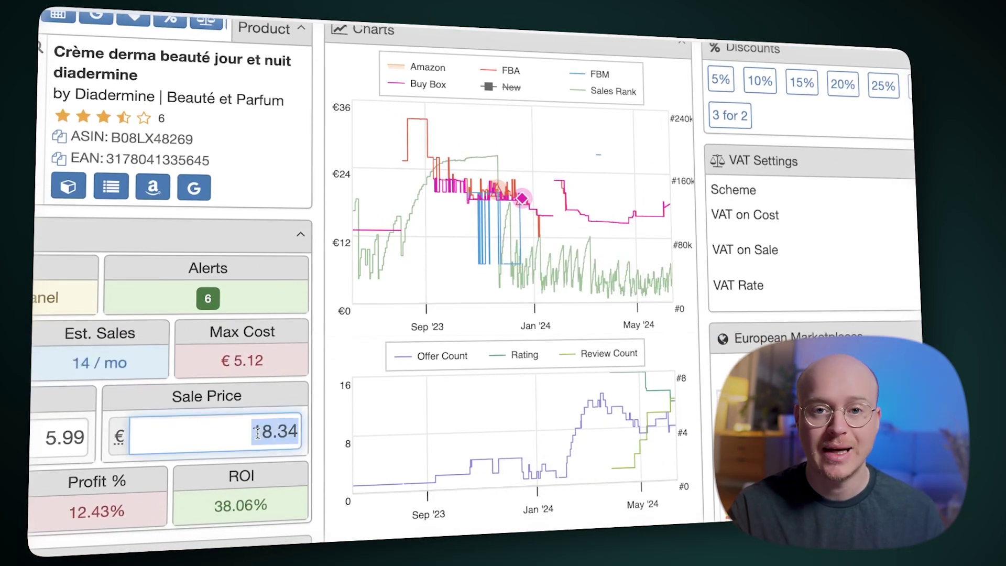
pyautogui.moveTo(545, 244)
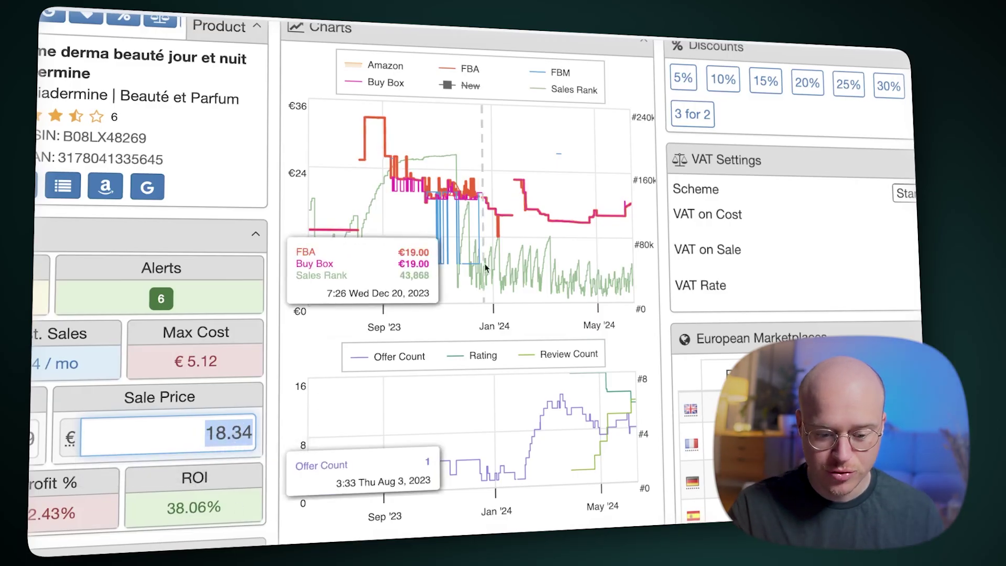
pyautogui.scroll(-1, 595, 285)
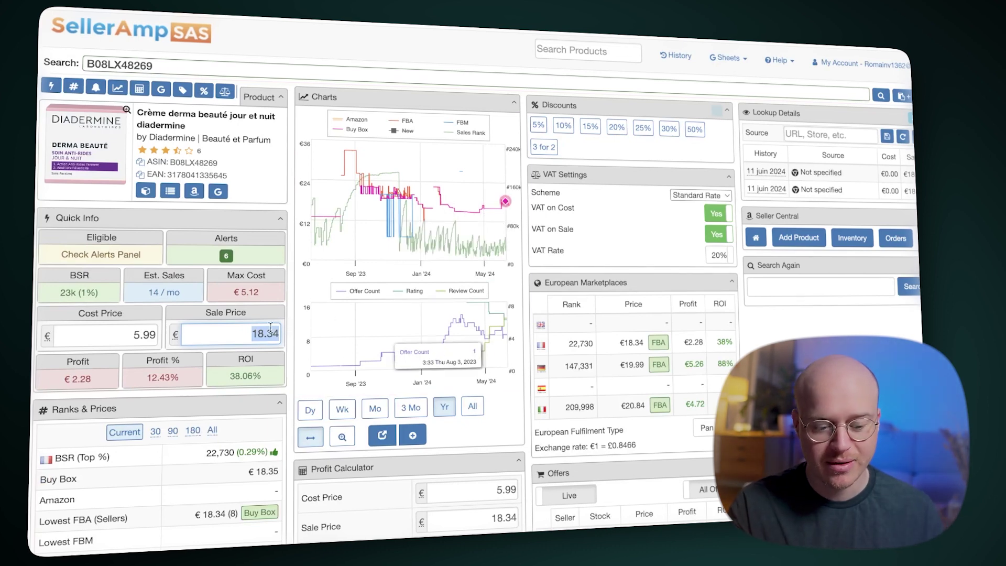
pyautogui.scroll(-1, 360, 325)
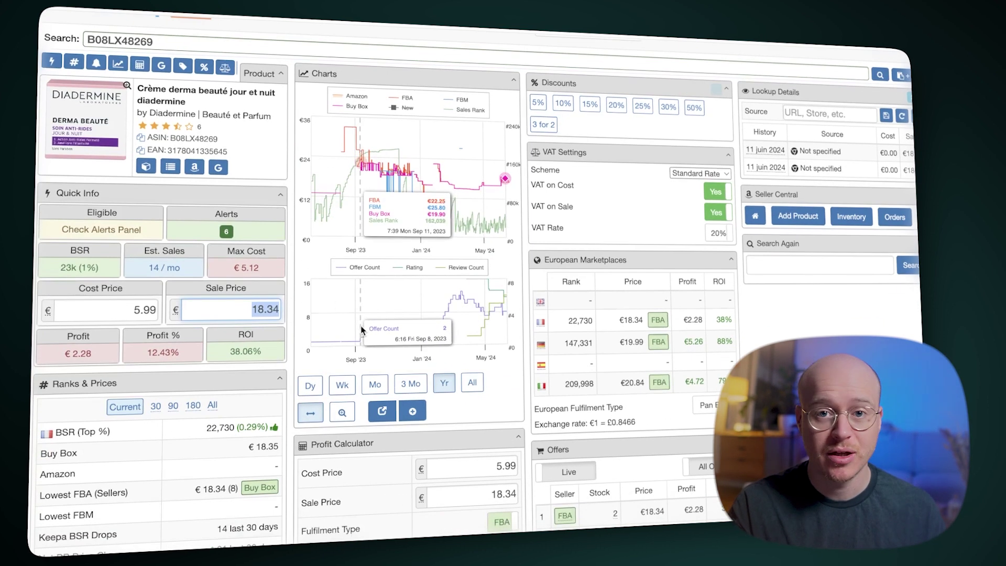
# Step: Check the storage and profit figures in the Profit Calculator and expand Total Fees to examine the referral and fulfilment fees
pyautogui.scroll(-8, 360, 325)
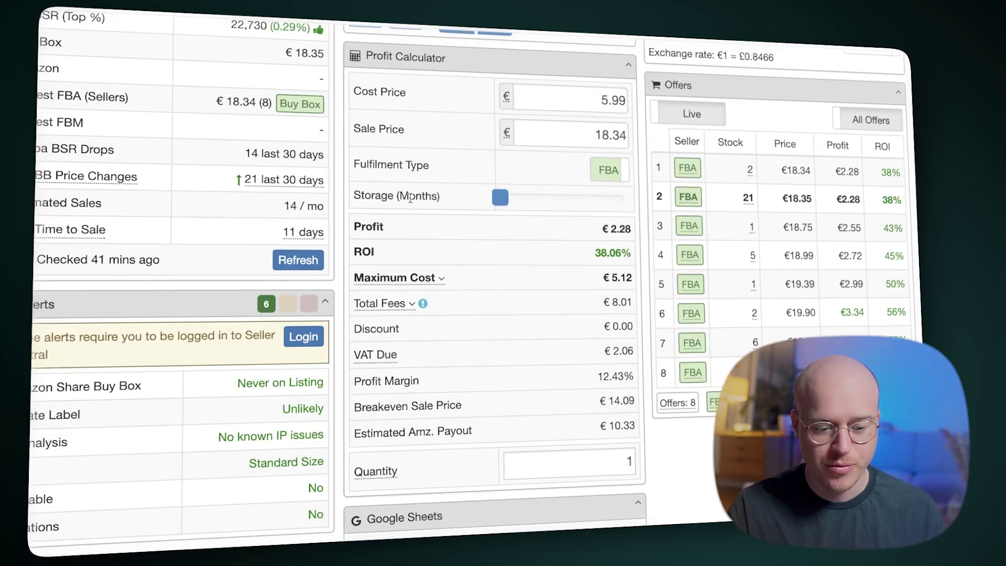
pyautogui.moveTo(501, 207)
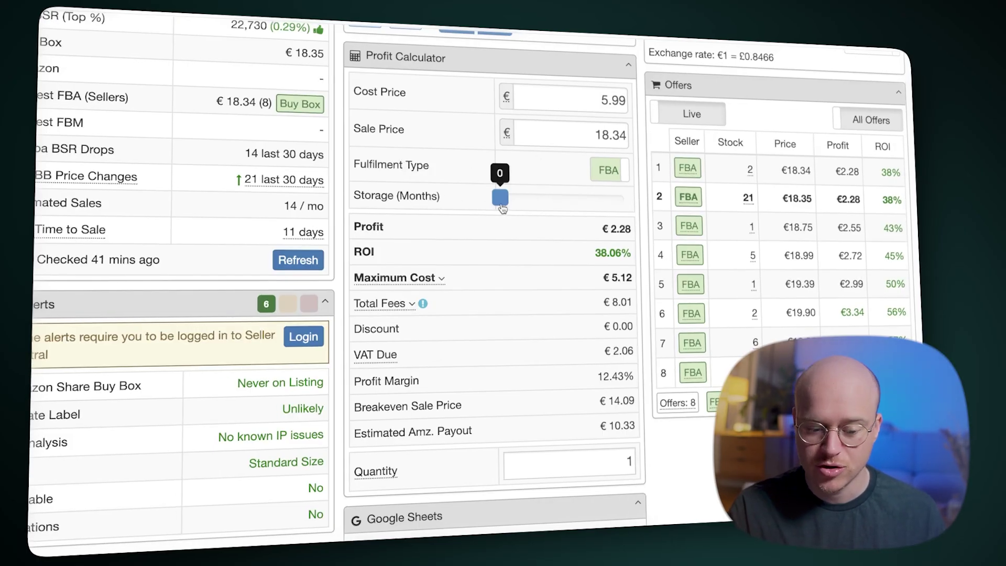
pyautogui.scroll(-2, 502, 208)
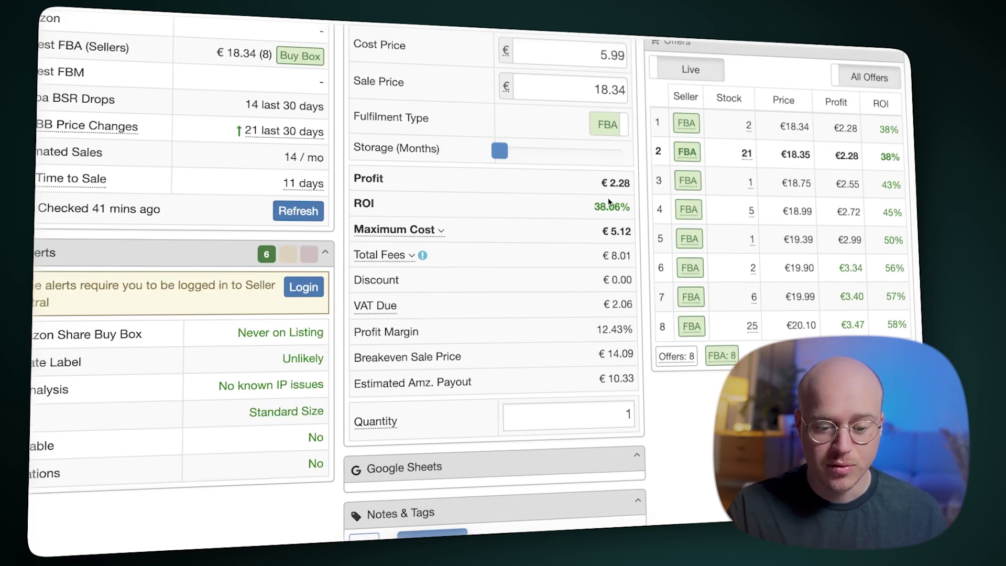
pyautogui.moveTo(600, 183); pyautogui.dragTo(631, 188)
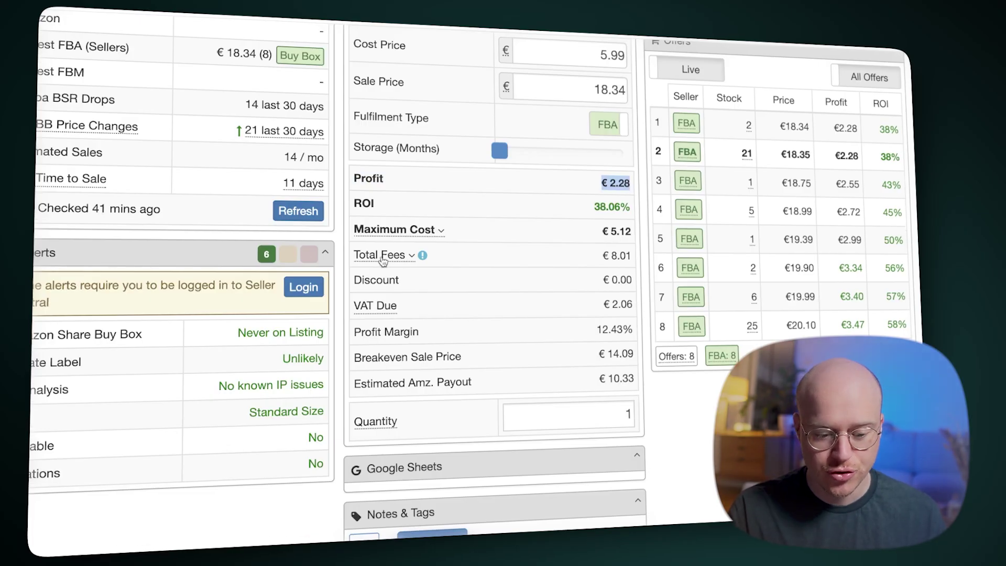
pyautogui.click(410, 259)
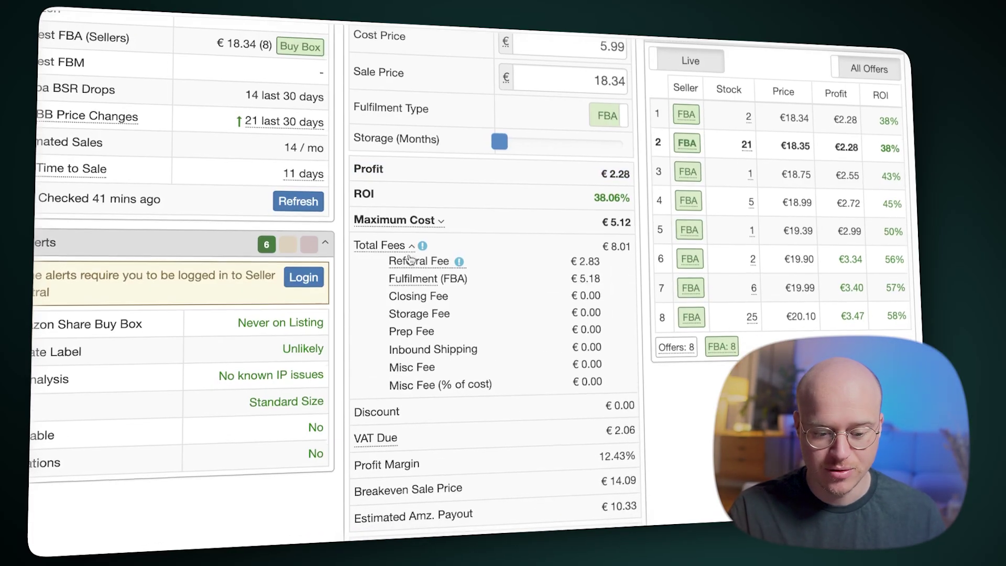
pyautogui.scroll(-2, 410, 252)
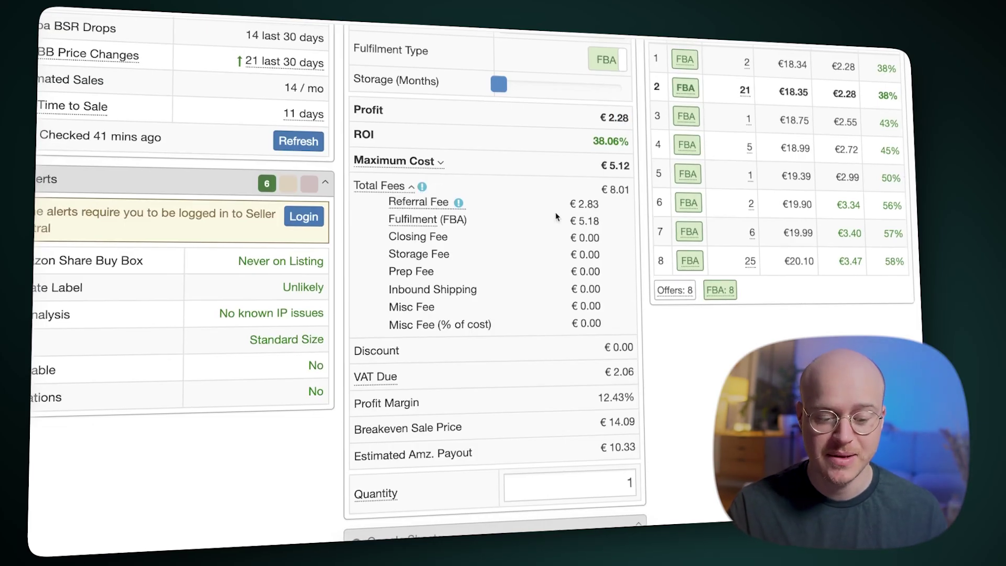
pyautogui.moveTo(421, 208)
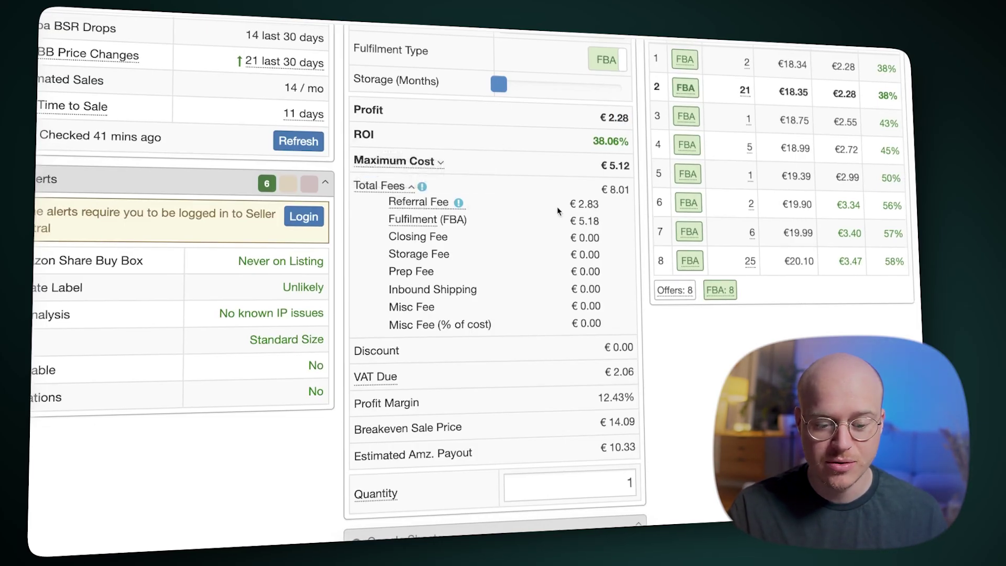
pyautogui.moveTo(572, 205); pyautogui.dragTo(600, 206)
pyautogui.click(600, 208)
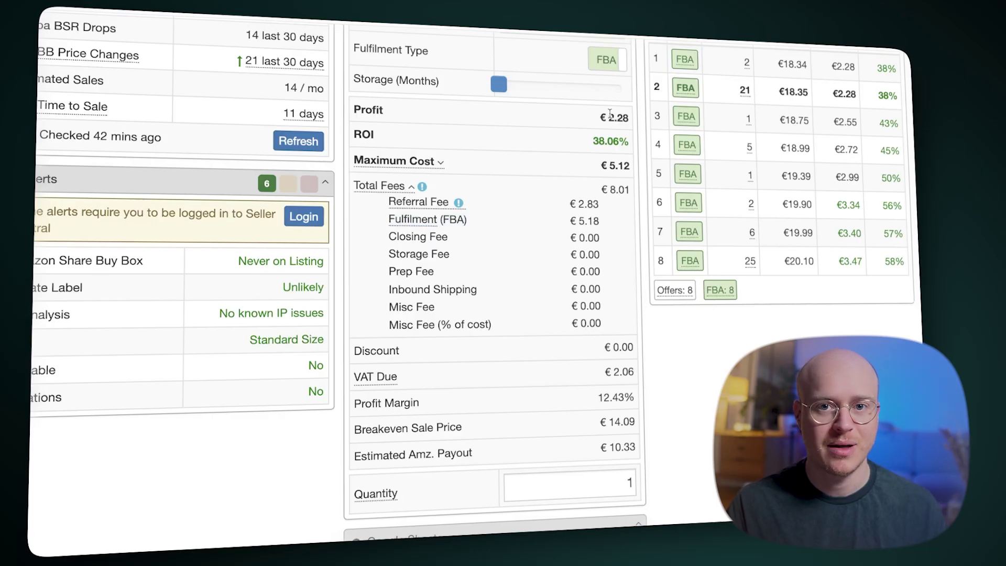
# Step: Review the cream's profit against its fee breakdown, including the variable referral fee rates, discount and VAT due
pyautogui.moveTo(600, 117); pyautogui.dragTo(626, 117)
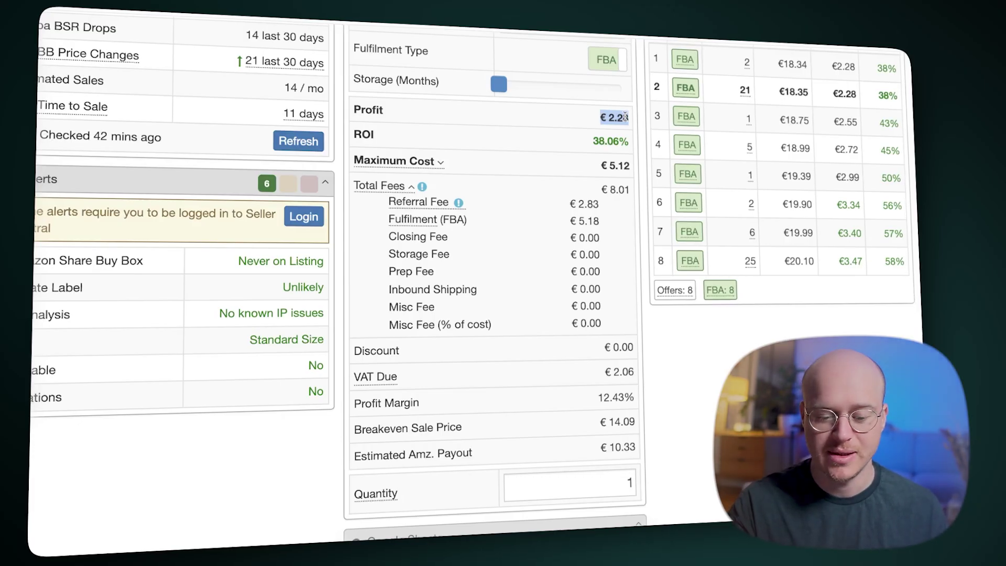
pyautogui.scroll(-1, 625, 116)
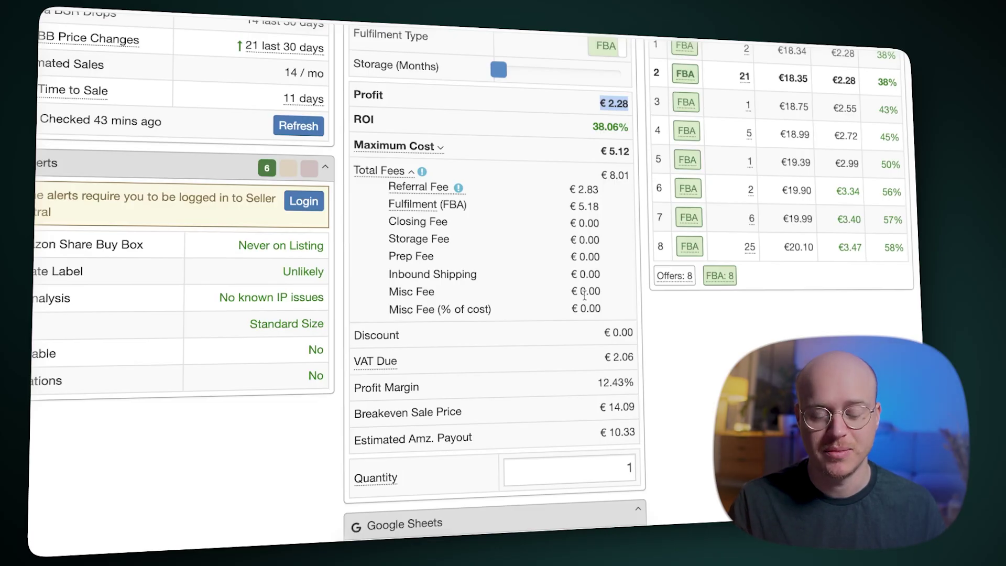
pyautogui.scroll(5, 584, 294)
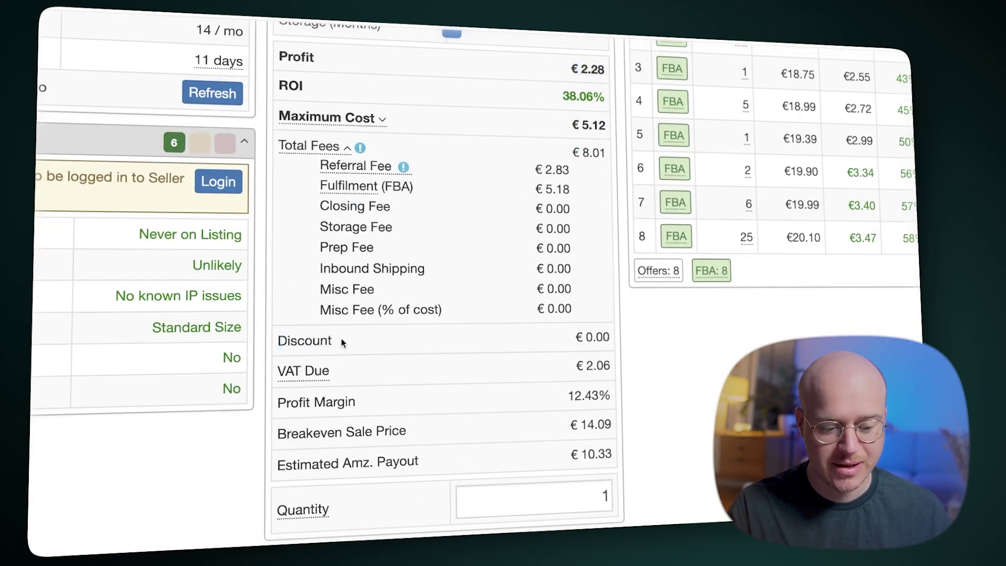
pyautogui.moveTo(302, 365)
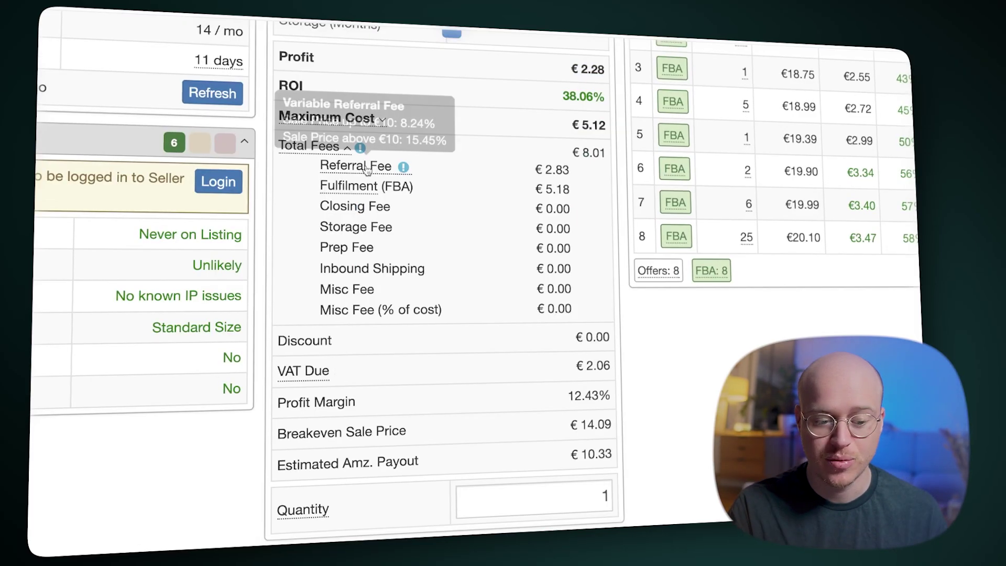
# Step: Check the cream's breakeven sale price in the Profit Calculator
pyautogui.scroll(-1, 485, 389)
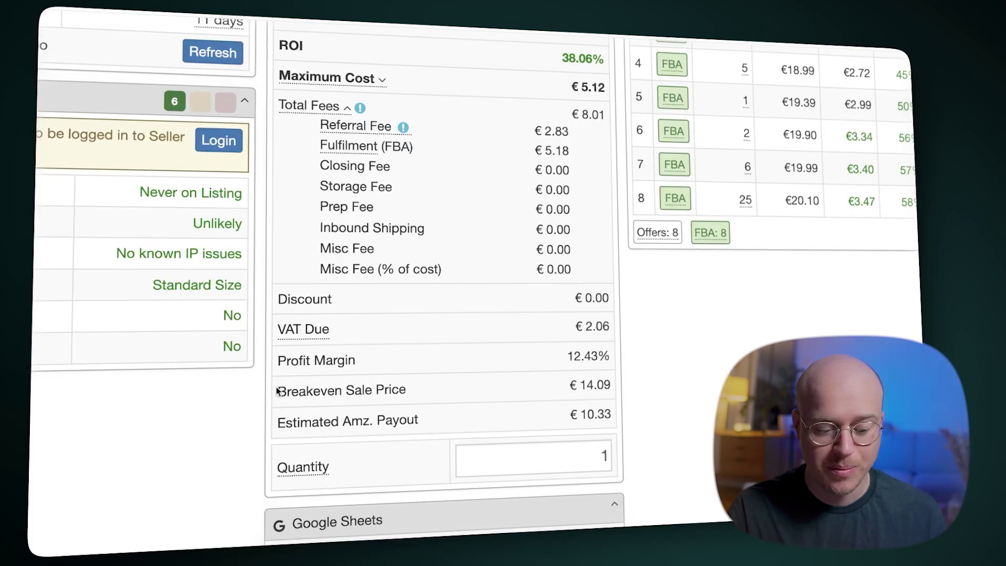
pyautogui.moveTo(276, 390); pyautogui.dragTo(407, 409)
pyautogui.scroll(-2, 408, 406)
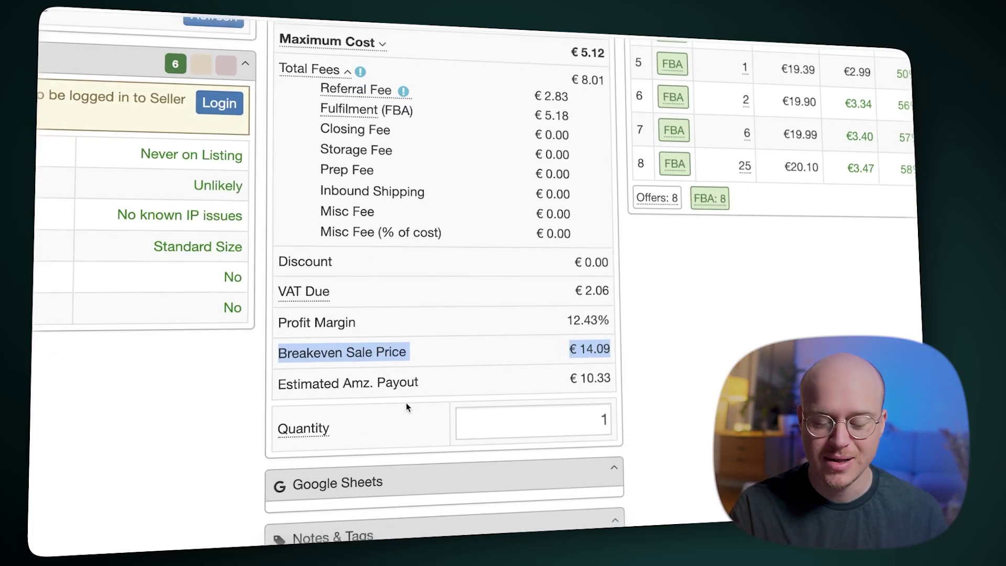
pyautogui.click(415, 356)
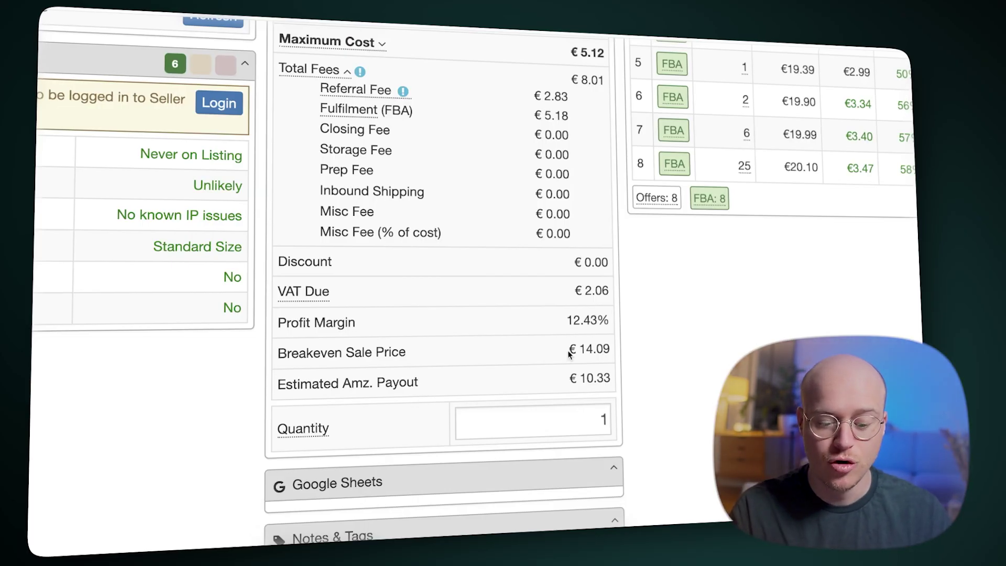
pyautogui.moveTo(568, 352); pyautogui.dragTo(605, 353)
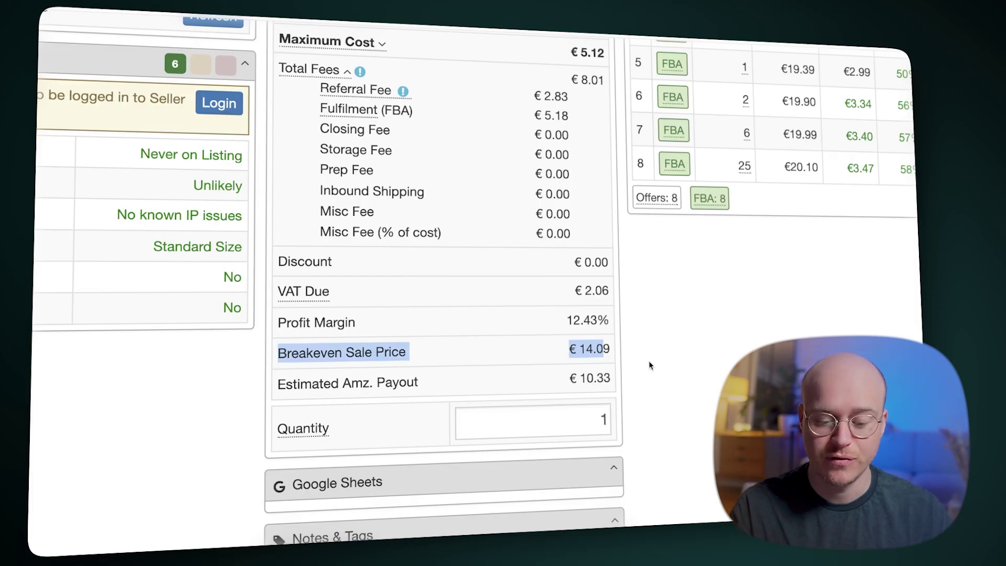
pyautogui.click(665, 366)
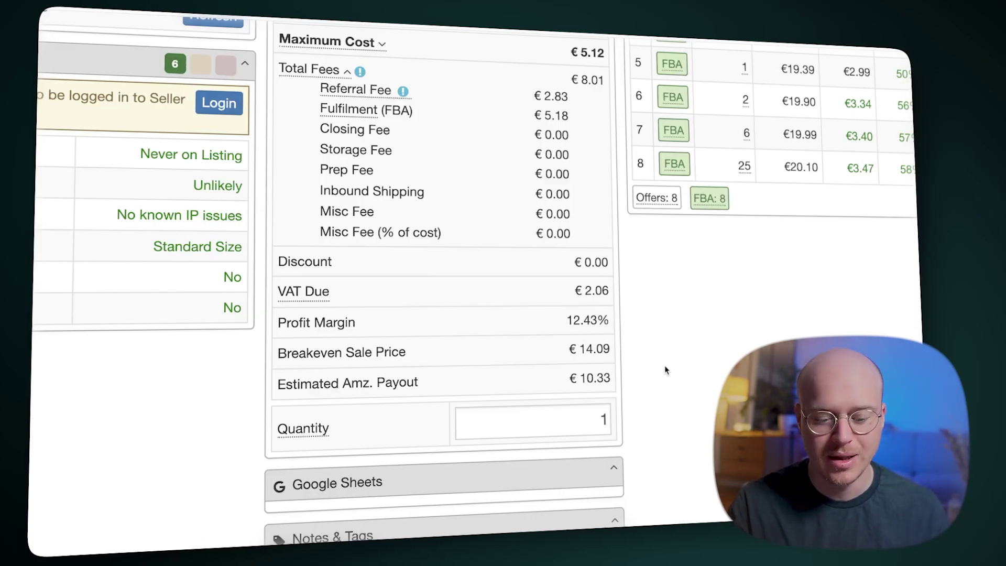
# Step: Set the purchase quantity to 10 in the Profit Calculator
pyautogui.scroll(-3, 664, 369)
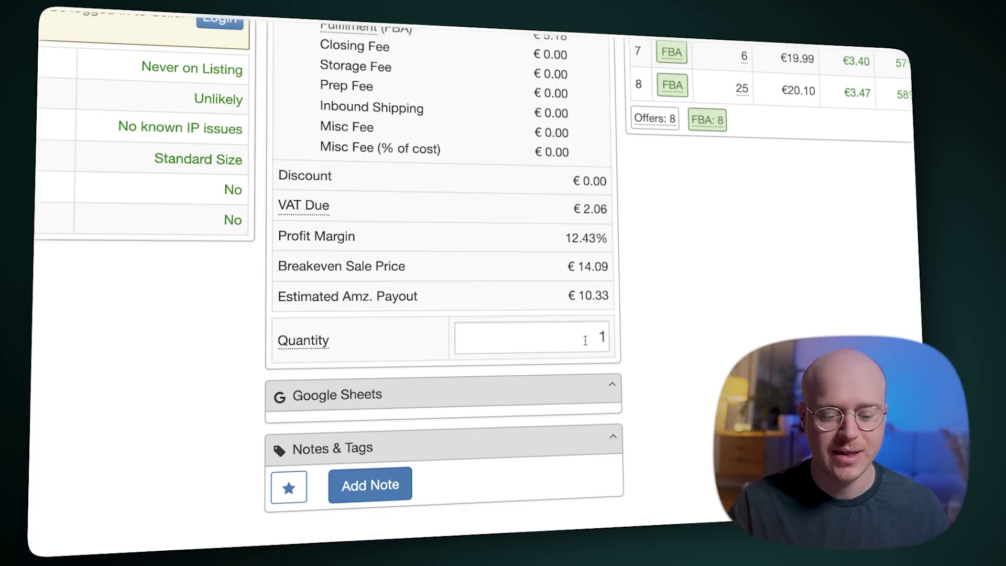
pyautogui.doubleClick(603, 338)
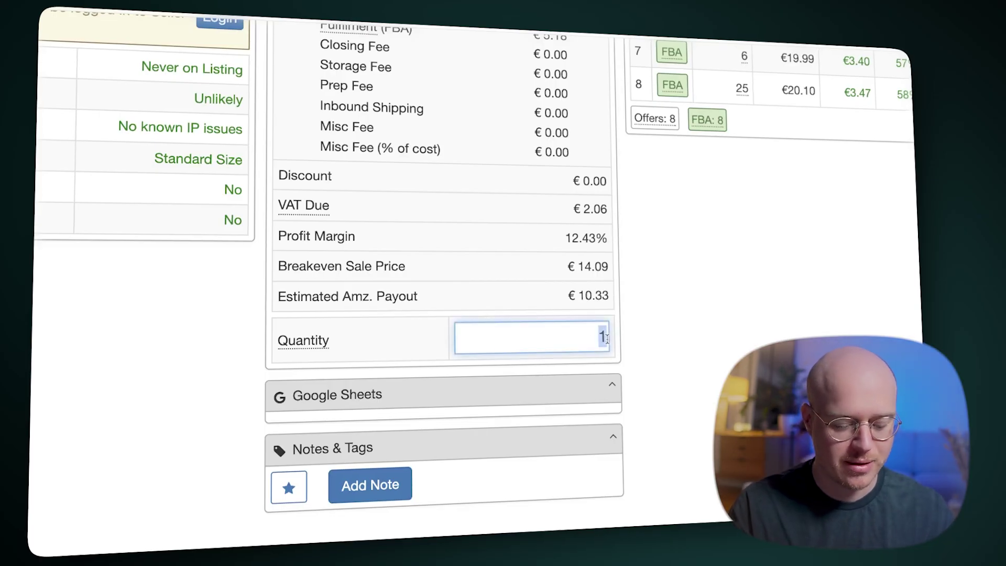
pyautogui.write('10')
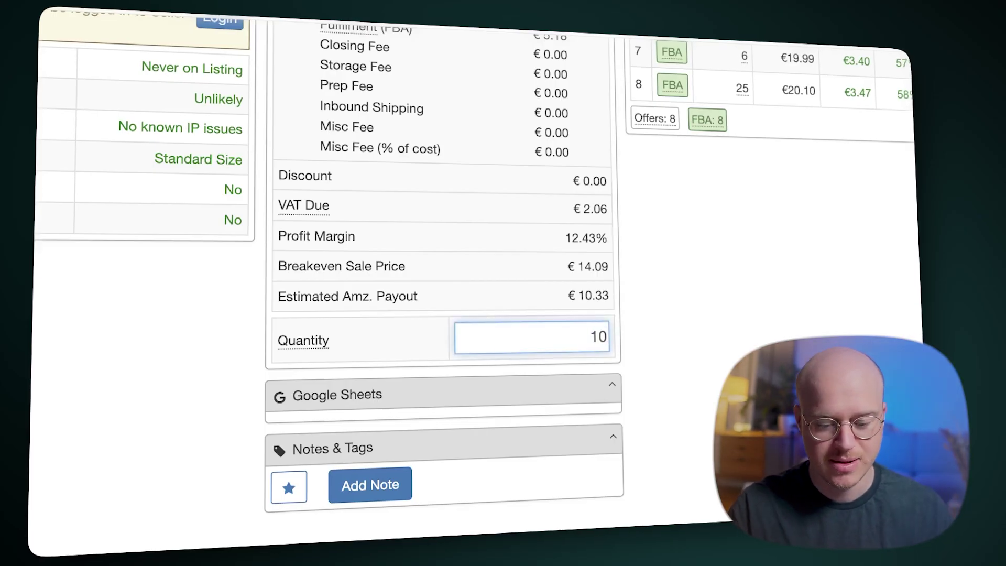
pyautogui.click(670, 343)
# Step: Check the total cost, total sale amount and total profit for the 10 units
pyautogui.scroll(-1, 669, 344)
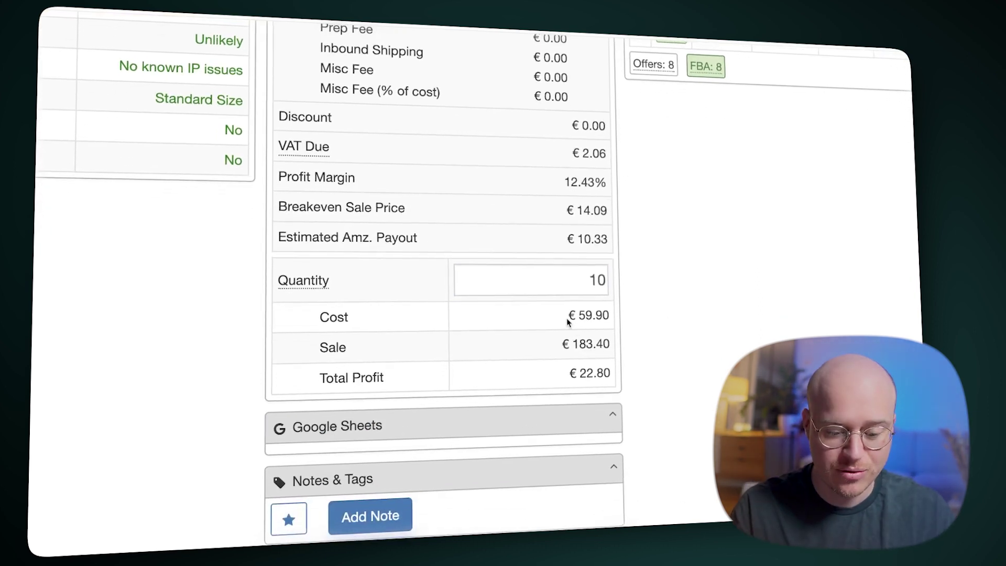
pyautogui.moveTo(568, 318); pyautogui.dragTo(607, 322)
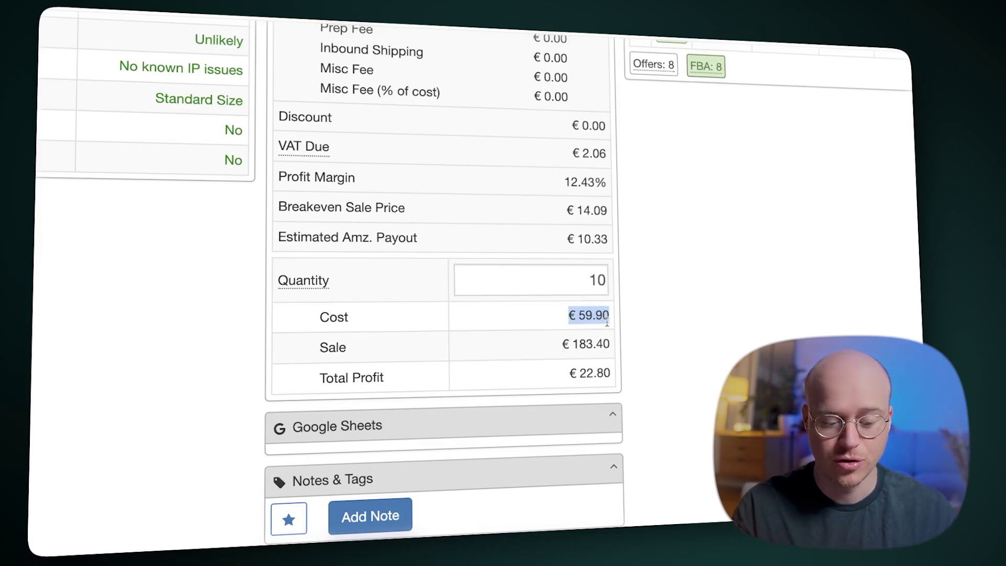
pyautogui.moveTo(562, 344); pyautogui.dragTo(609, 347)
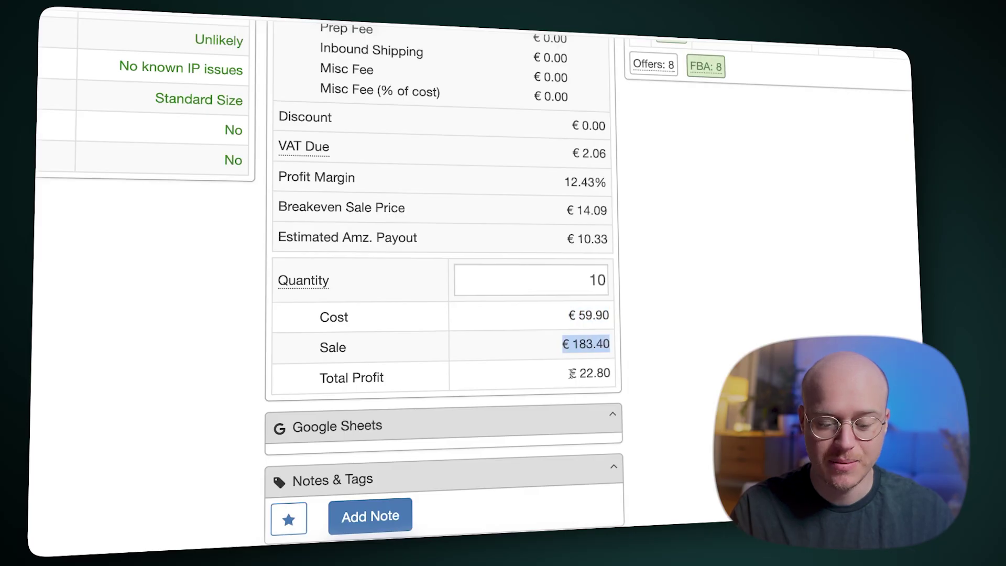
pyautogui.moveTo(569, 373); pyautogui.dragTo(608, 373)
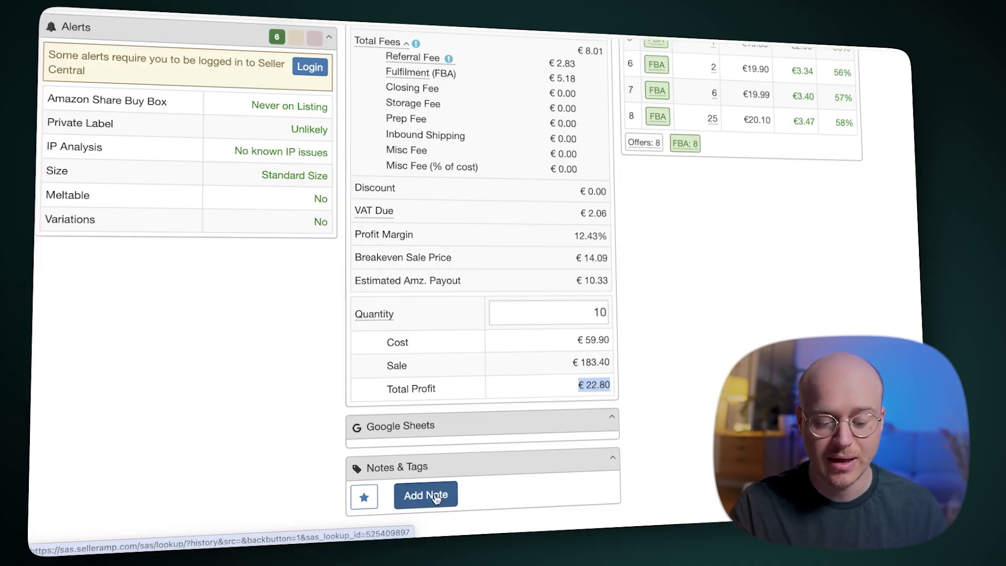
# Step: Disable VAT on Cost and VAT on Sale under VAT Settings and check the effect on the Profit Calculator and offers
pyautogui.scroll(15, 462, 477)
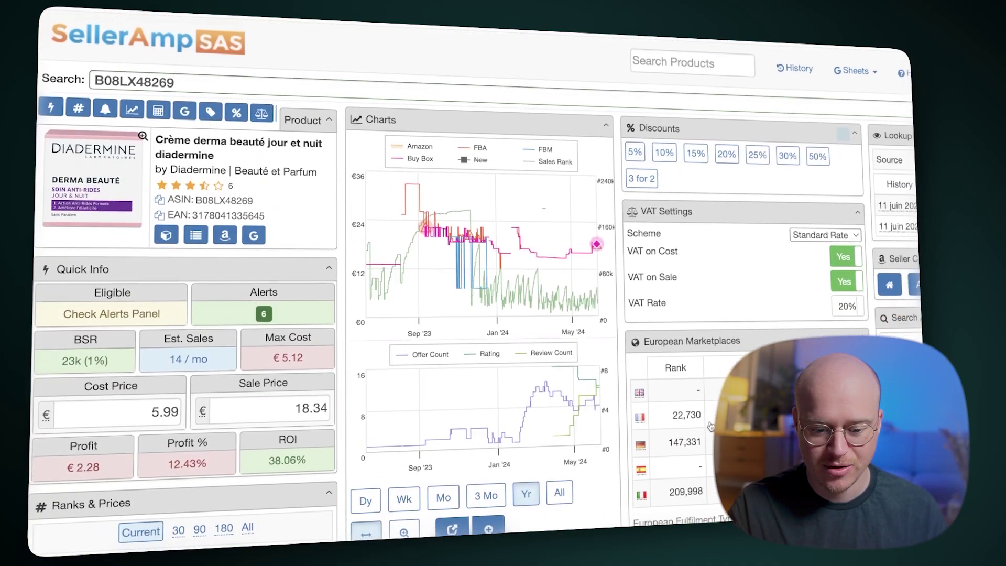
pyautogui.hscroll(1, 710, 426)
pyautogui.scroll(-2, 711, 427)
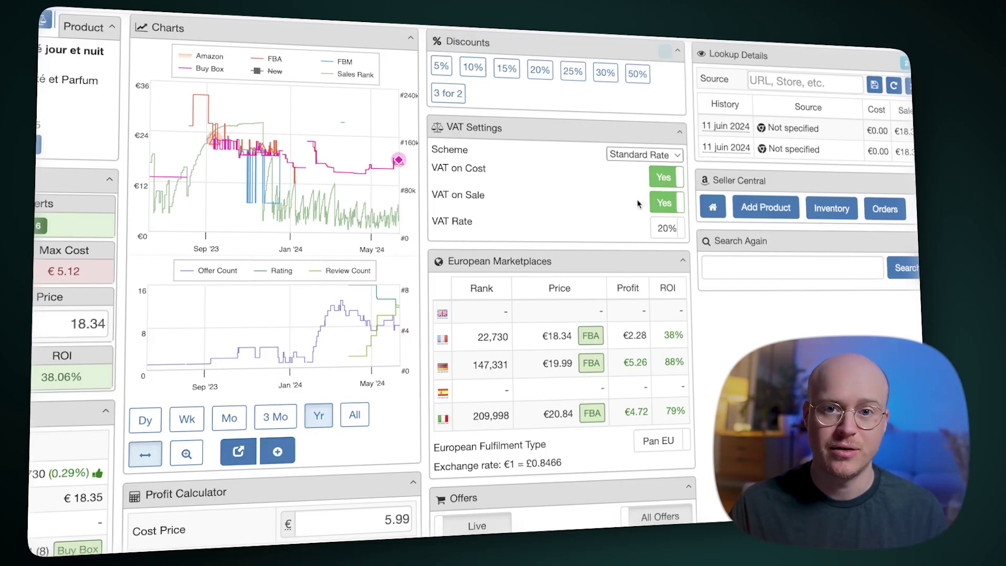
pyautogui.click(665, 177)
pyautogui.click(664, 204)
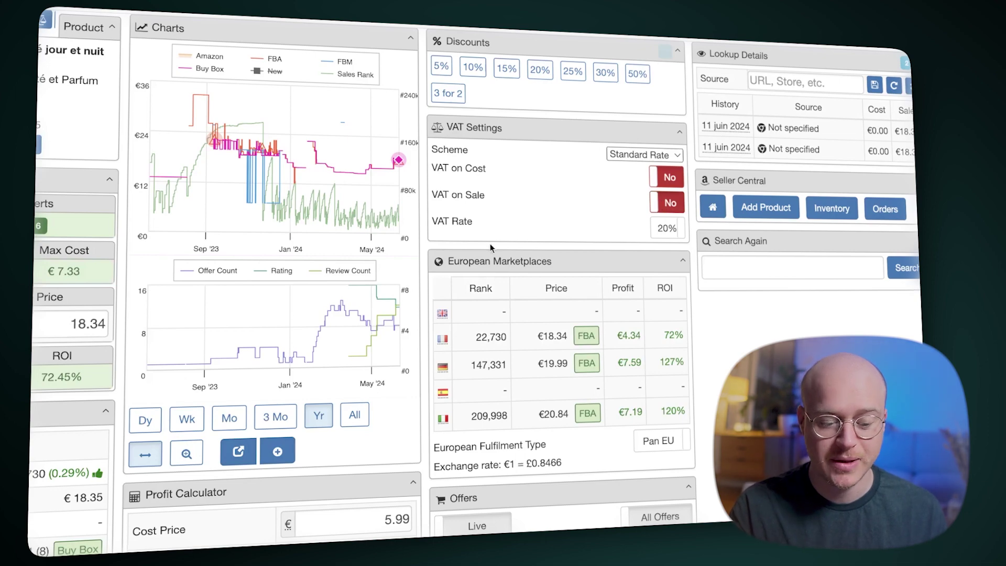
pyautogui.scroll(-10, 489, 243)
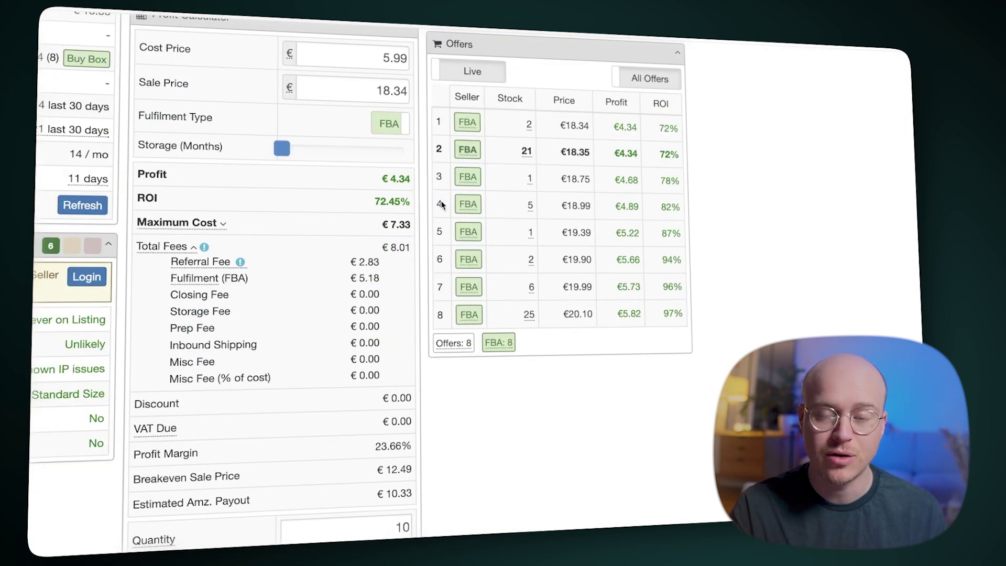
# Step: Re-enable VAT on Cost and VAT on Sale under VAT Settings and view the European Marketplaces comparison
pyautogui.scroll(7, 477, 262)
pyautogui.click(666, 52)
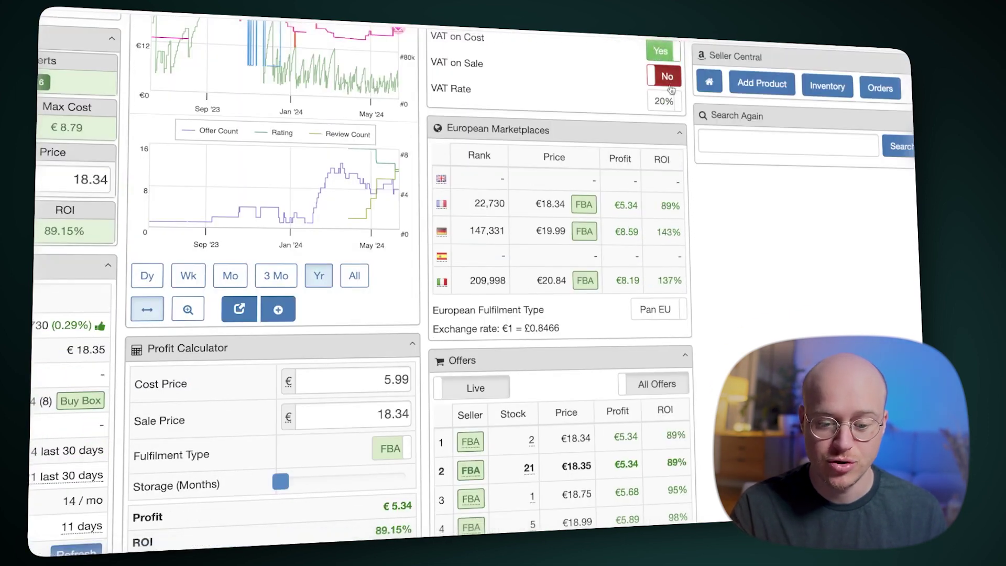
pyautogui.click(665, 77)
pyautogui.scroll(1, 459, 173)
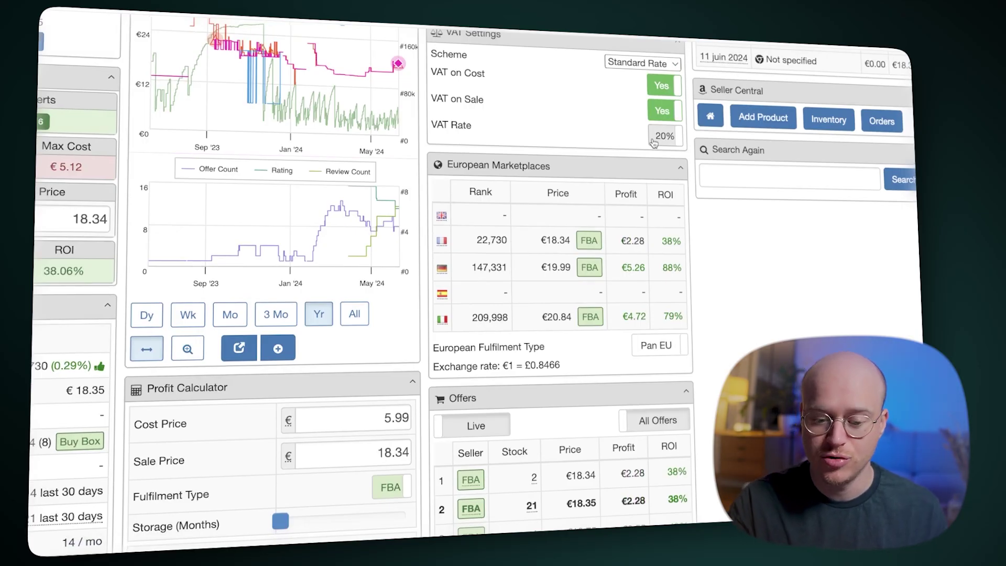
pyautogui.scroll(-1, 699, 312)
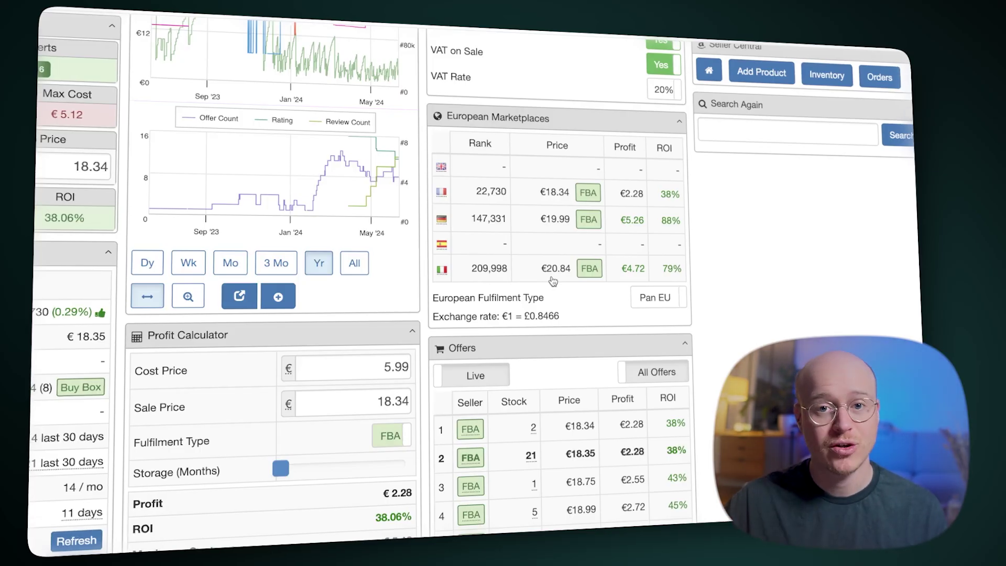
# Step: Compare the cream's estimated sales and profit on the German and Italian marketplaces
pyautogui.click(555, 224)
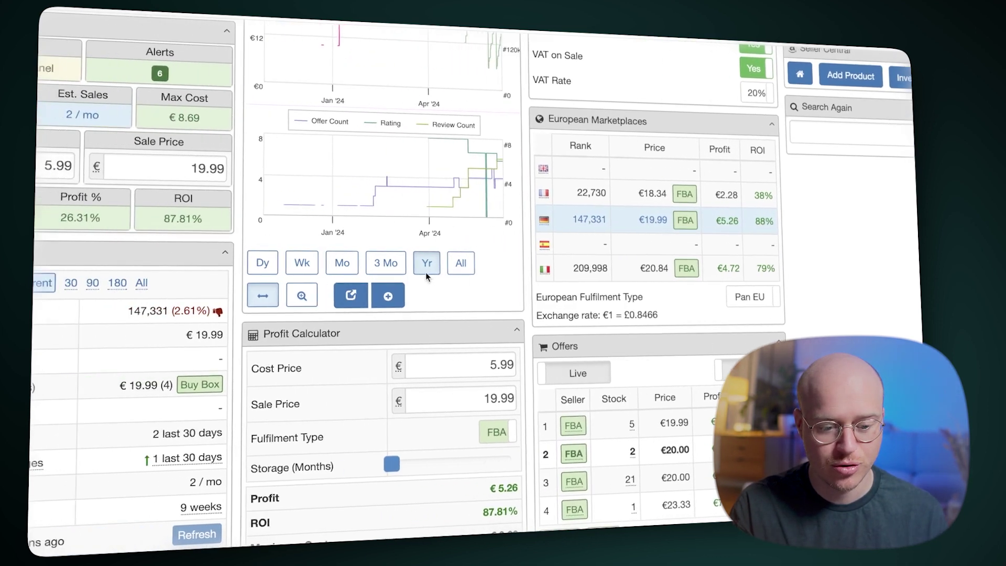
pyautogui.tripleClick(177, 120)
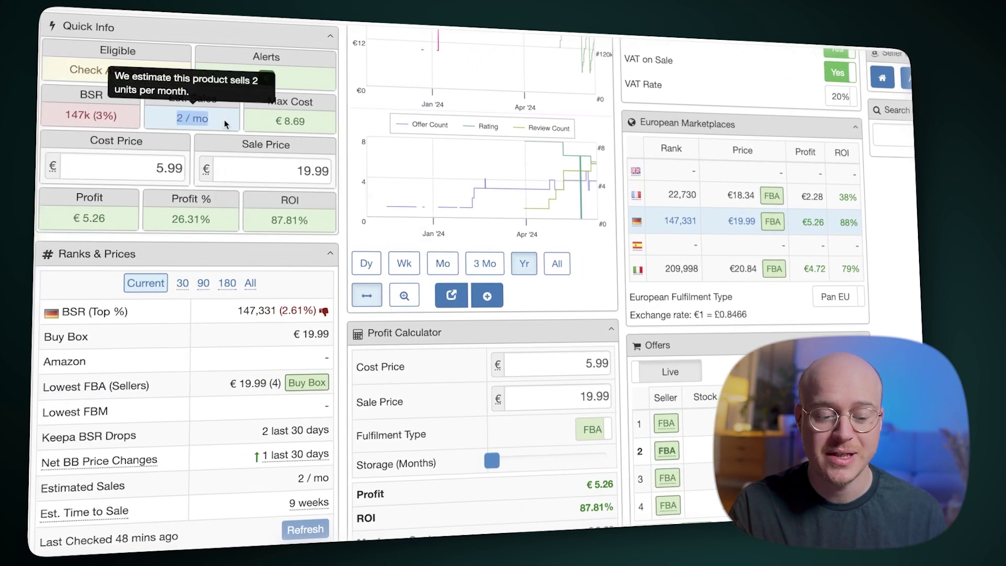
pyautogui.tripleClick(76, 218)
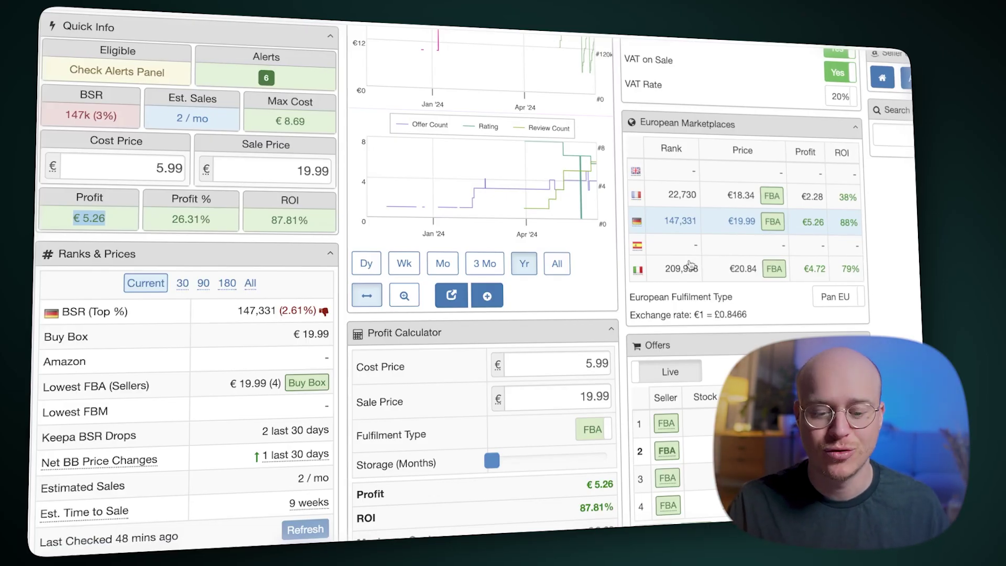
pyautogui.click(731, 268)
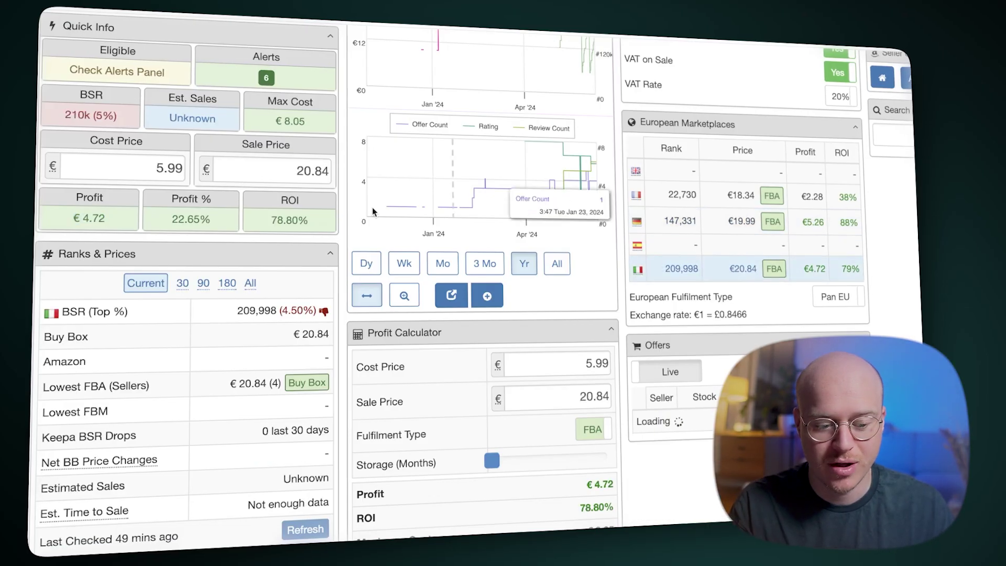
pyautogui.moveTo(73, 218); pyautogui.dragTo(108, 223)
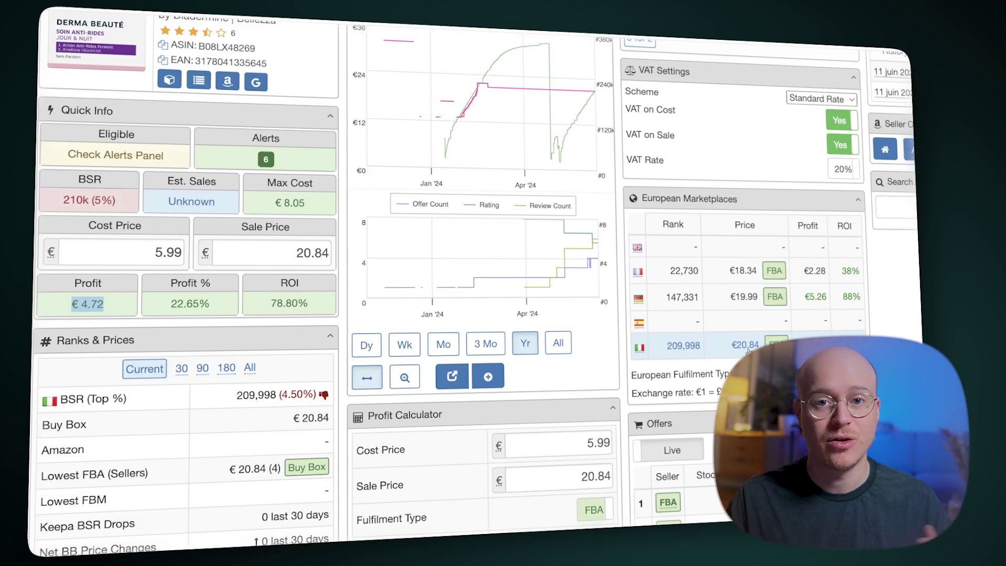
# Step: Return to the French marketplace and review its list of offers alongside the Profit Calculator
pyautogui.click(749, 273)
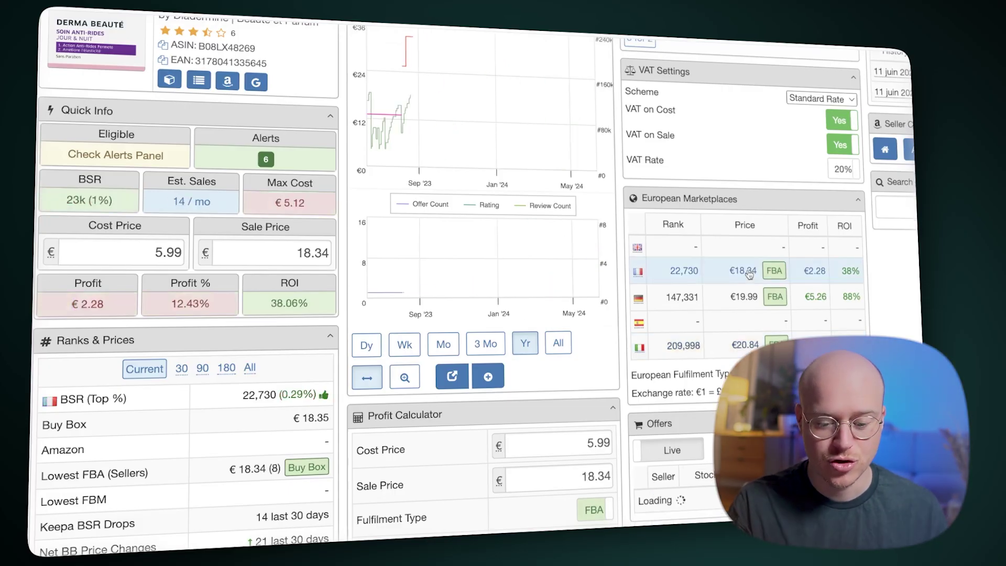
pyautogui.hscroll(2, 861, 330)
pyautogui.scroll(-3, 862, 328)
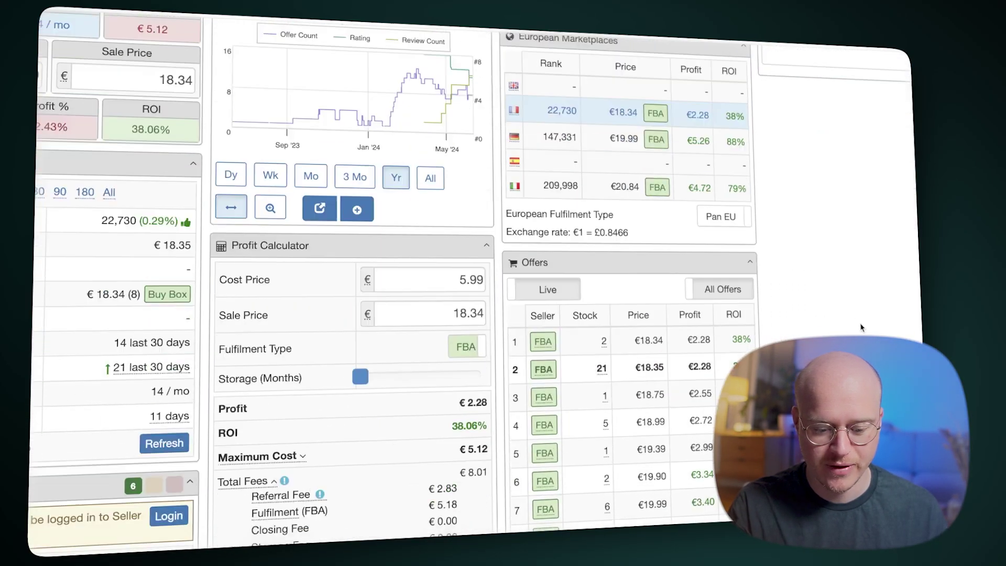
pyautogui.scroll(-3, 861, 327)
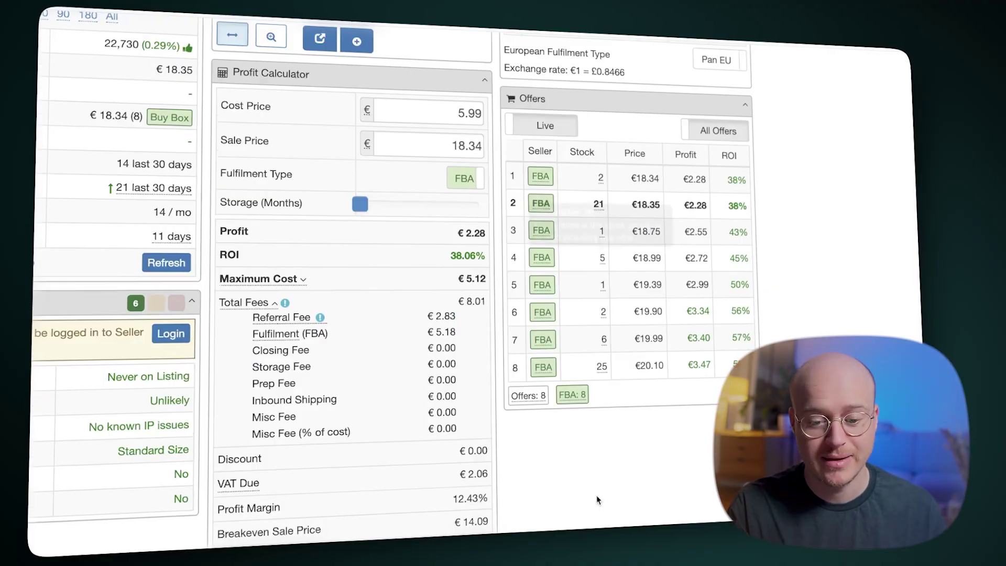
pyautogui.scroll(7, 597, 500)
pyautogui.scroll(-6, 598, 500)
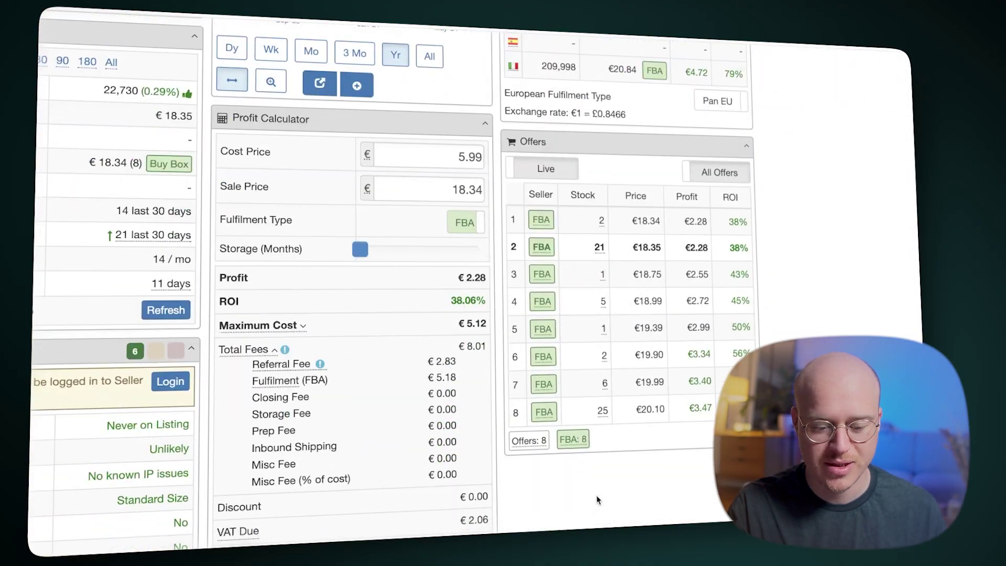
pyautogui.hscroll(2, 597, 495)
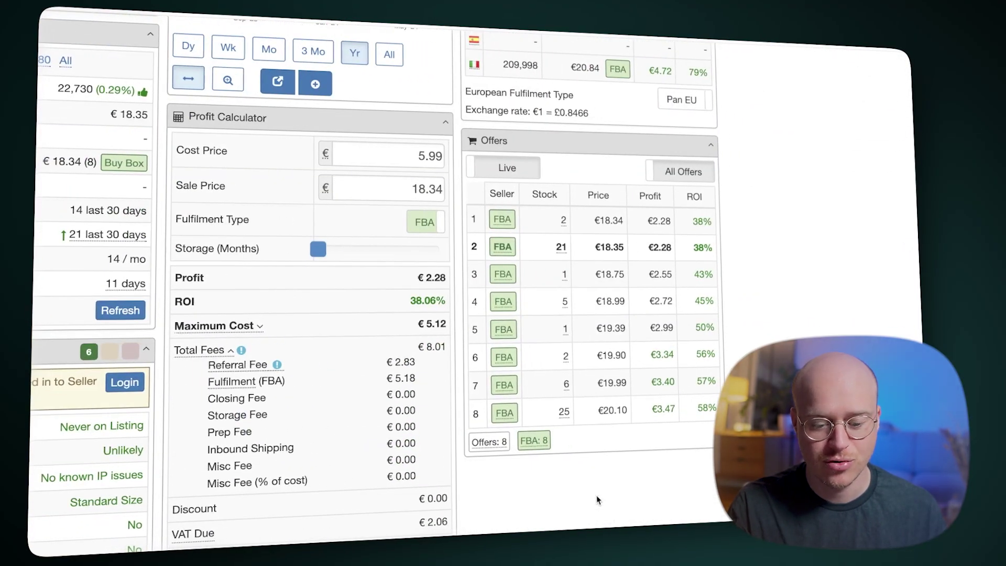
pyautogui.scroll(3, 596, 495)
pyautogui.scroll(-2, 596, 495)
pyautogui.scroll(1, 596, 495)
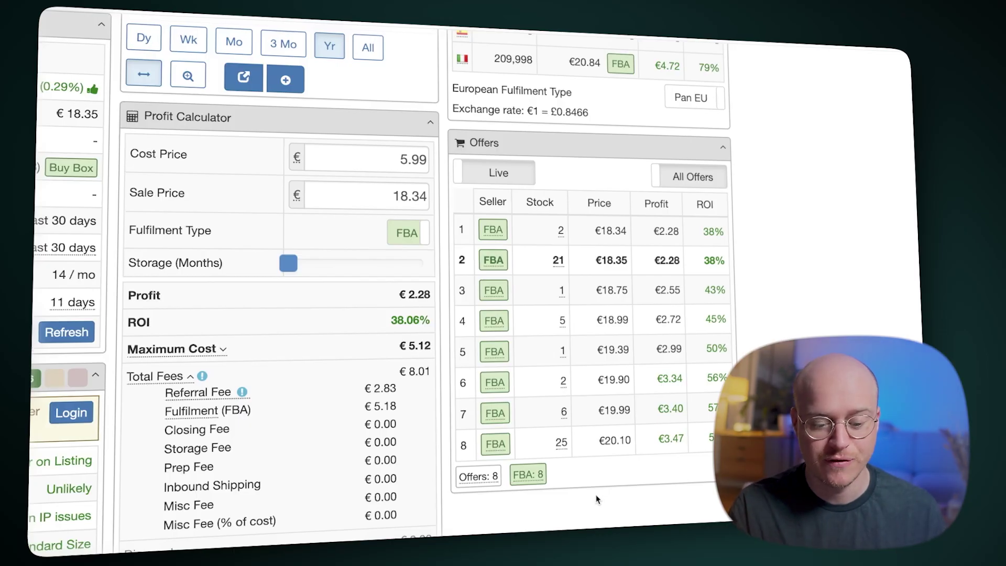
pyautogui.scroll(-1, 521, 447)
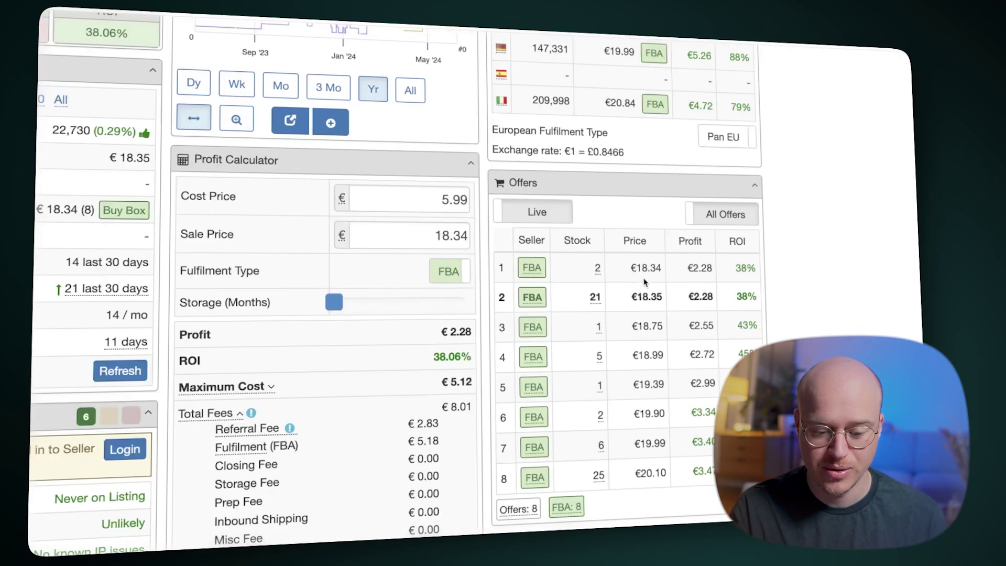
# Step: Check the stock and cumulative stock of the competing FBA sellers in the French offers
pyautogui.moveTo(521, 270)
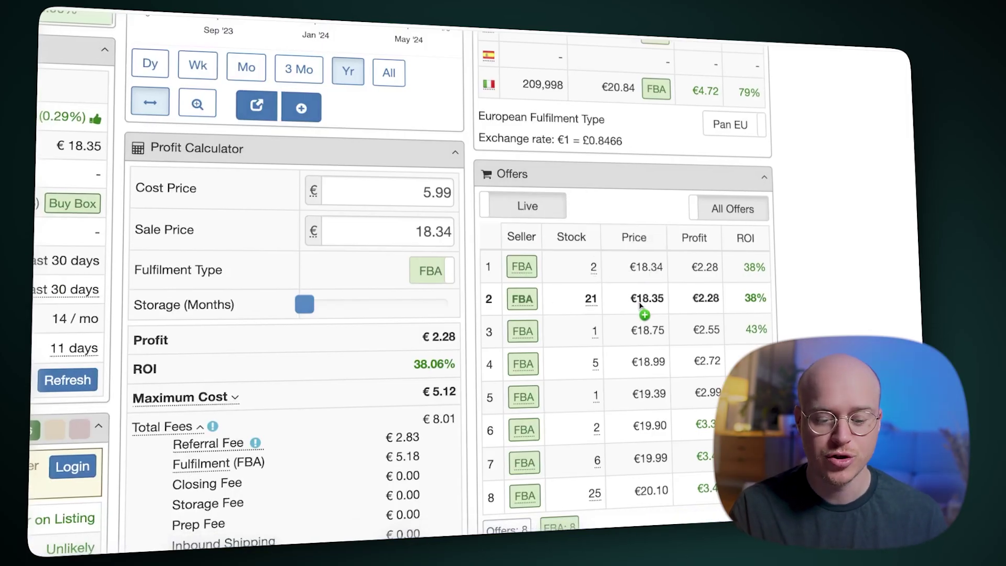
pyautogui.moveTo(590, 300)
pyautogui.scroll(-1, 590, 303)
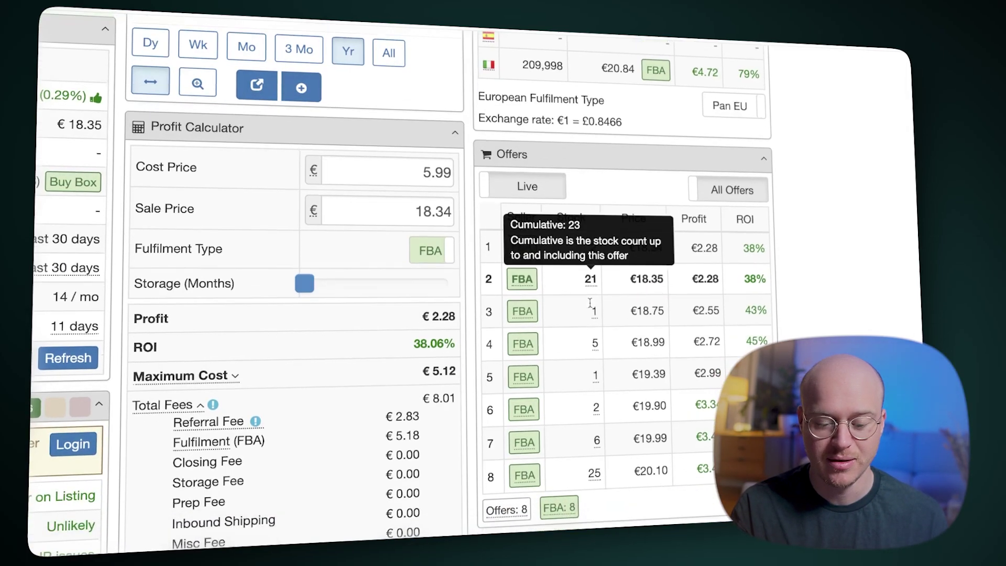
pyautogui.moveTo(597, 428)
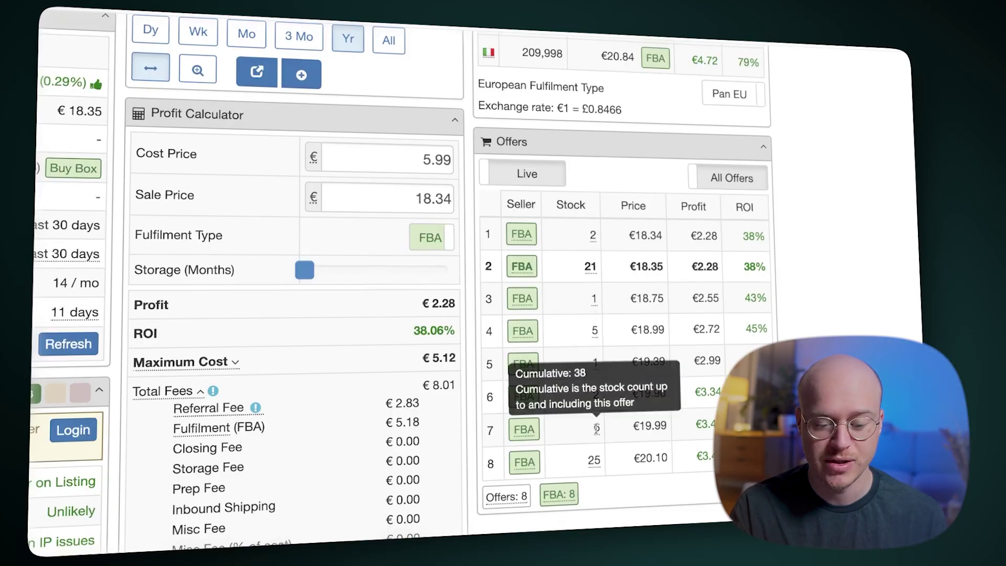
pyautogui.scroll(1, 613, 350)
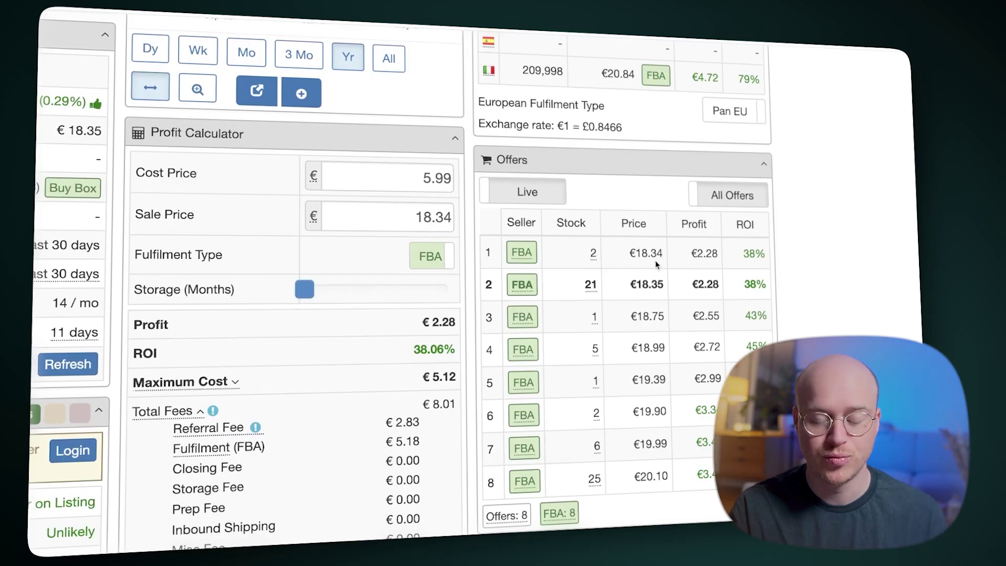
pyautogui.moveTo(594, 254)
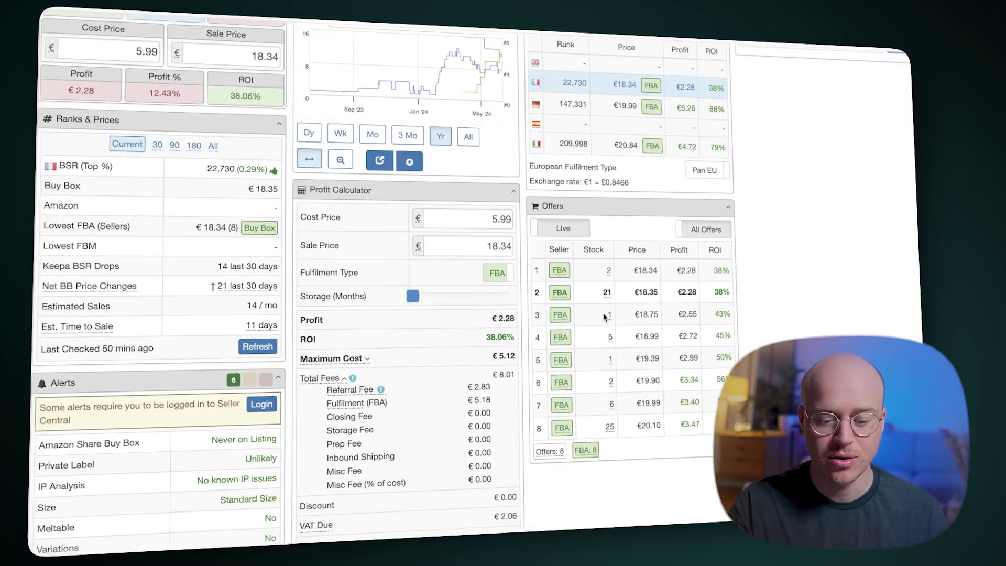
# Step: Check the French profit percentage in Quick Info against the cumulative stock at the second offer
pyautogui.scroll(2, 362, 50)
pyautogui.moveTo(149, 185)
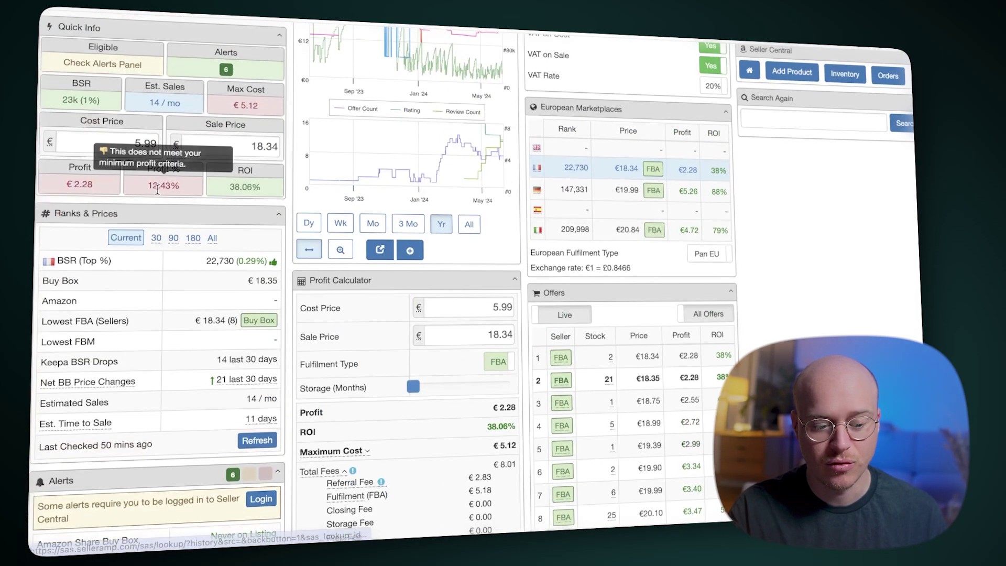
pyautogui.moveTo(150, 185); pyautogui.dragTo(185, 188)
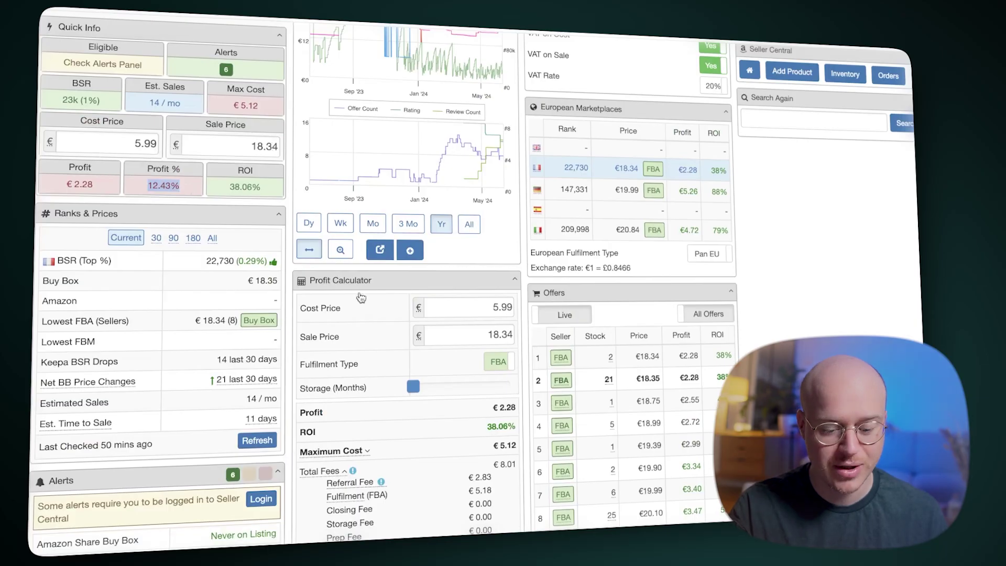
pyautogui.moveTo(608, 379)
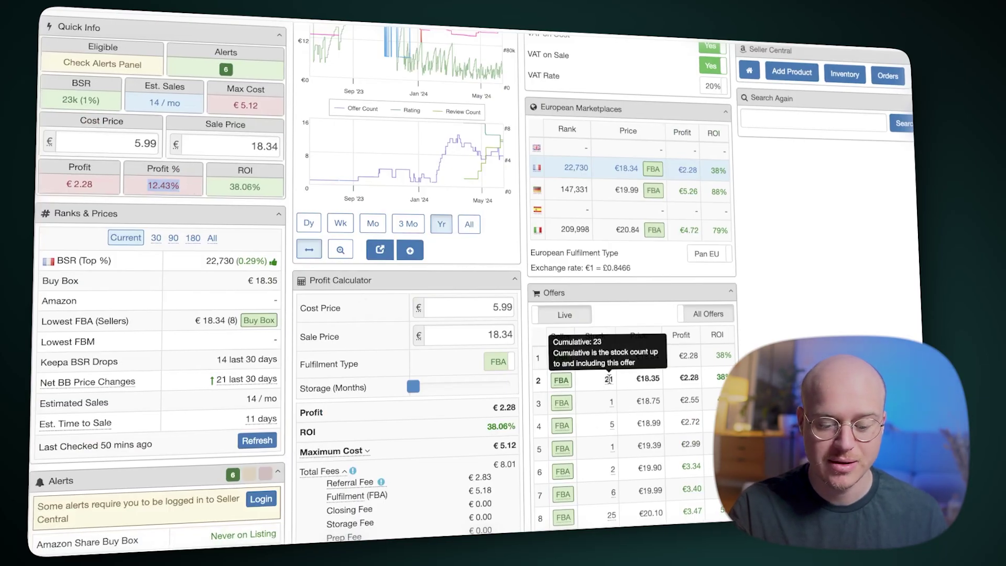
pyautogui.scroll(-2, 608, 381)
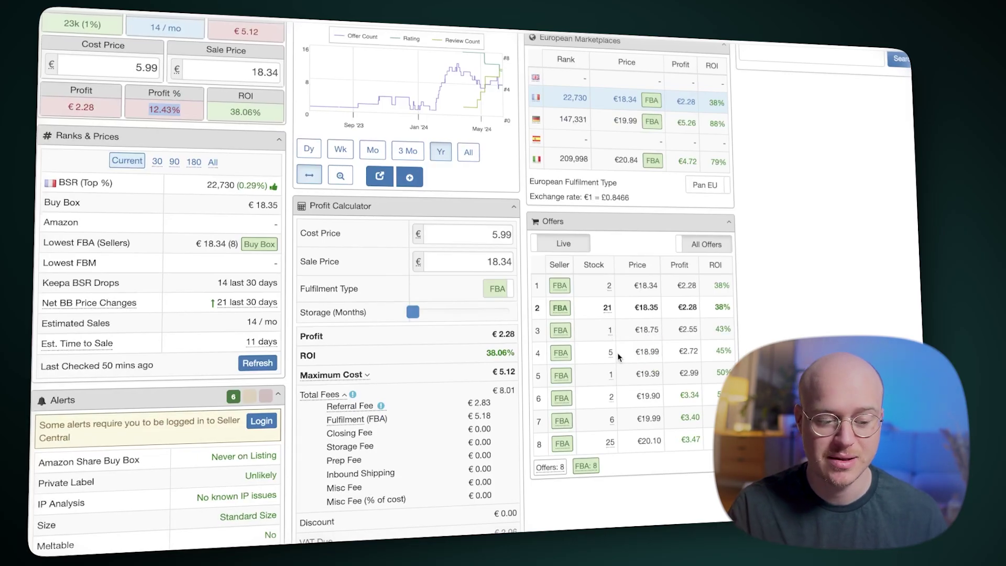
# Step: Set the sale price to 18.98 euros for the French marketplace and check the profit percentage
pyautogui.click(248, 73)
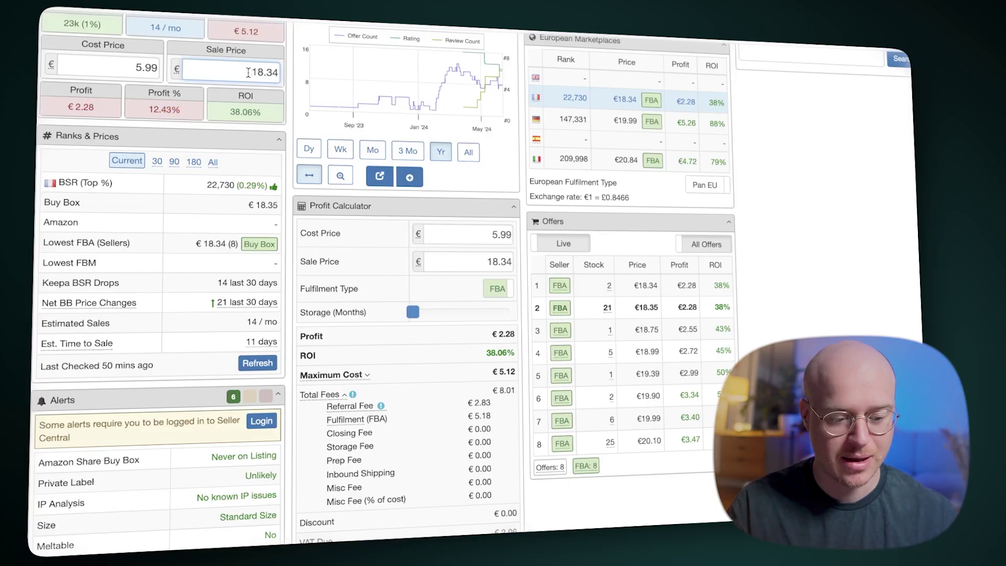
pyautogui.moveTo(249, 73); pyautogui.dragTo(290, 79)
pyautogui.write('18.98')
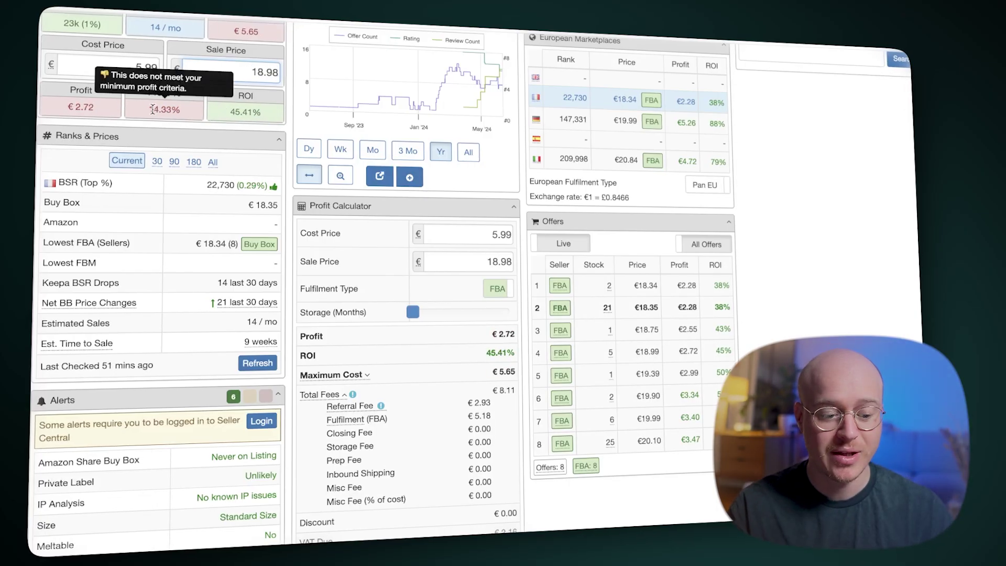
pyautogui.moveTo(154, 110); pyautogui.dragTo(175, 111)
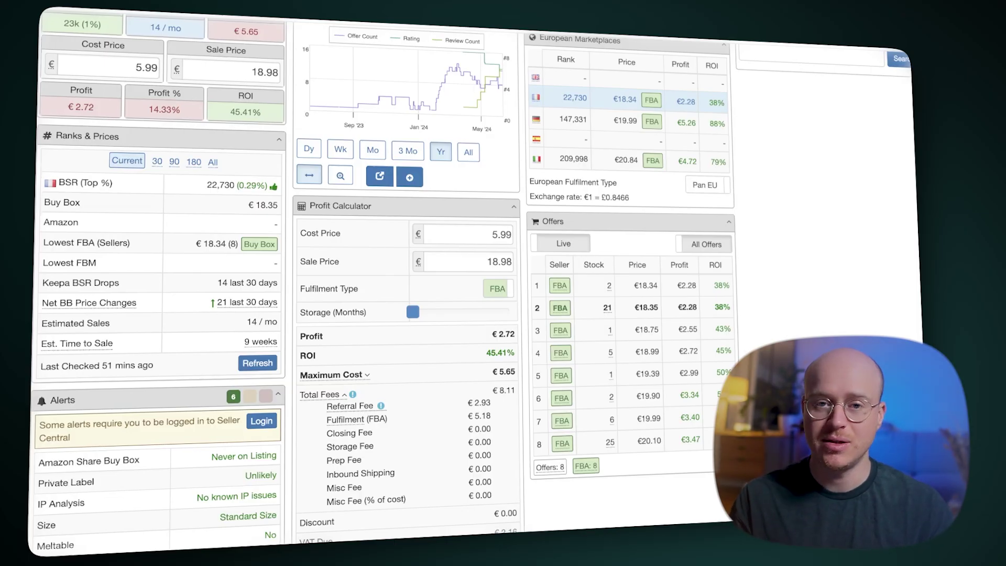
# Step: Review the French offers' stock and compare it with the German marketplace's offers, price chart, estimated sales and profit
pyautogui.scroll(-1, 471, 283)
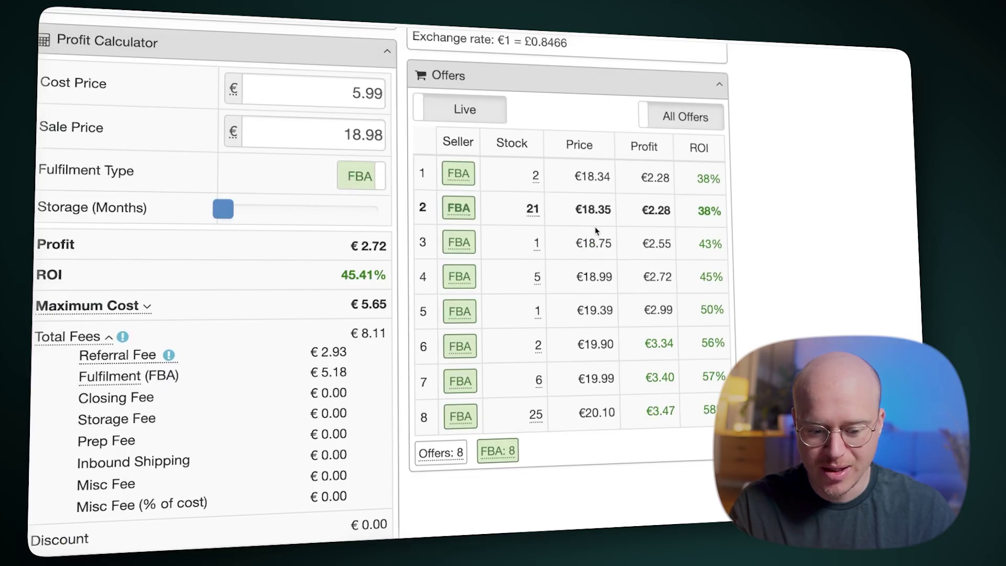
pyautogui.moveTo(539, 205)
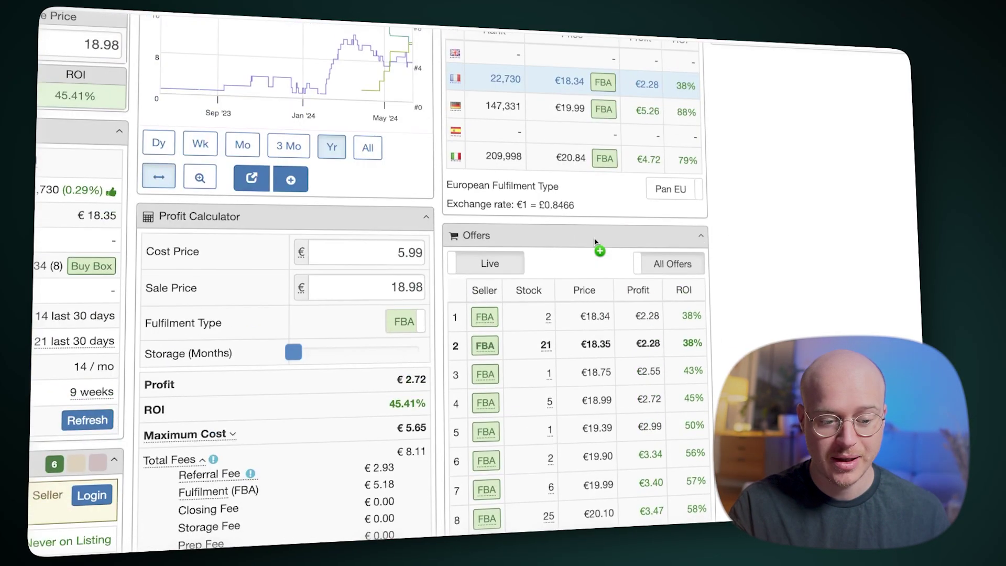
pyautogui.click(568, 110)
pyautogui.scroll(-2, 584, 241)
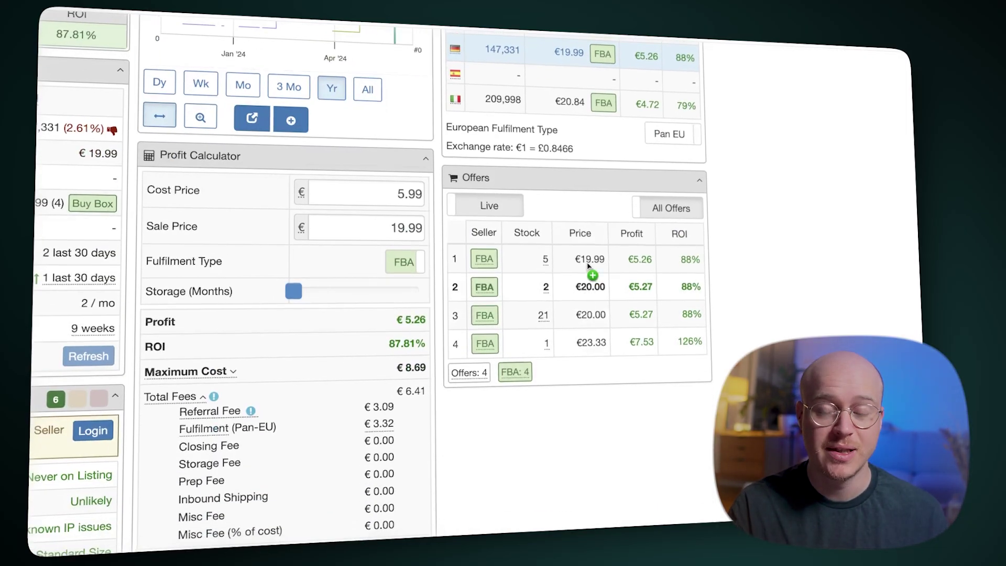
pyautogui.scroll(3, 587, 262)
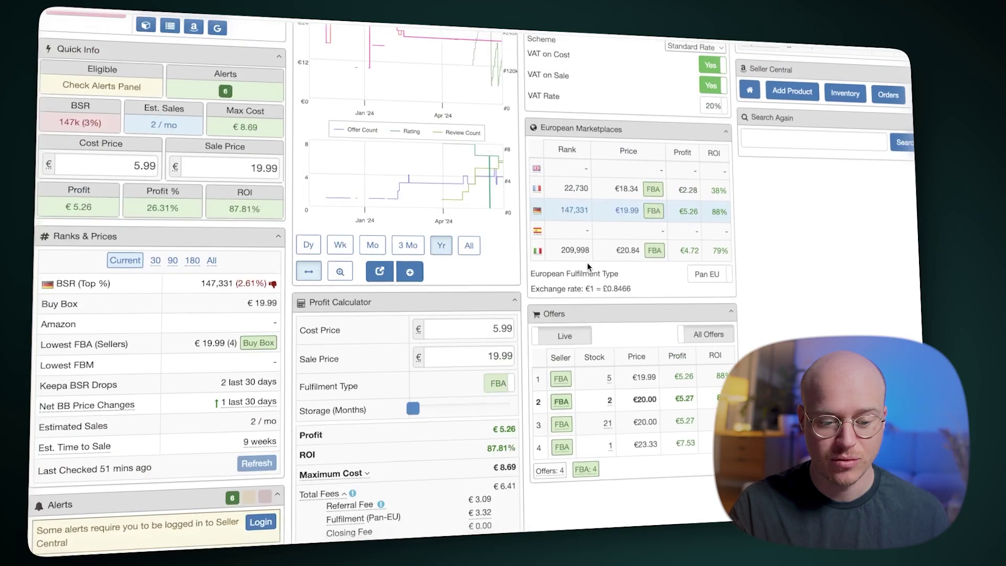
pyautogui.scroll(2, 493, 162)
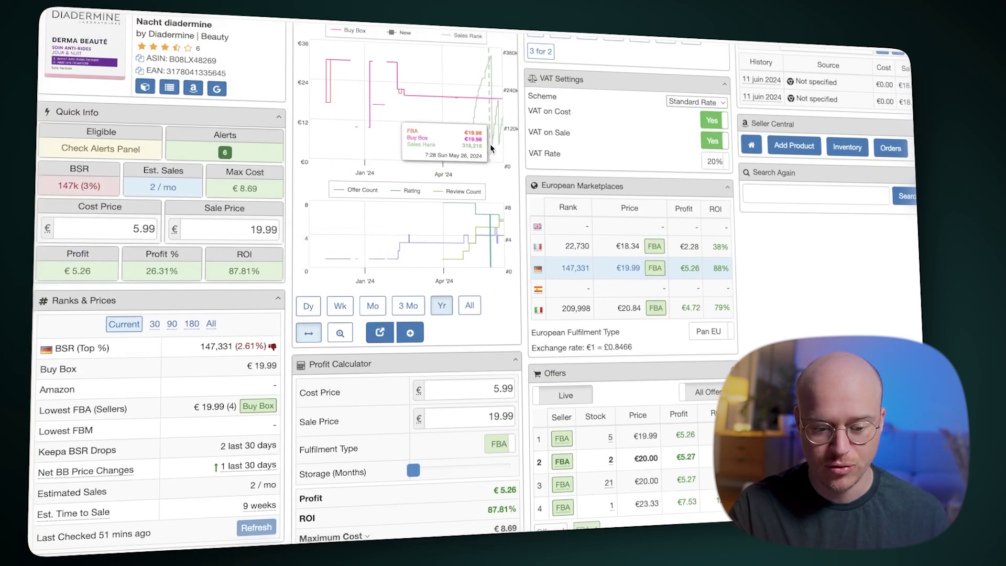
pyautogui.moveTo(179, 181)
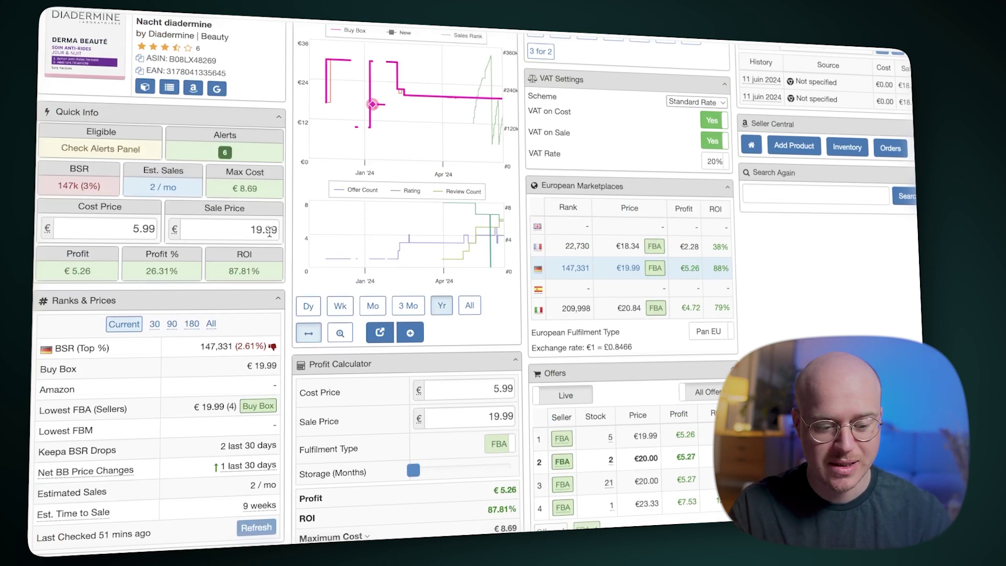
pyautogui.moveTo(153, 271)
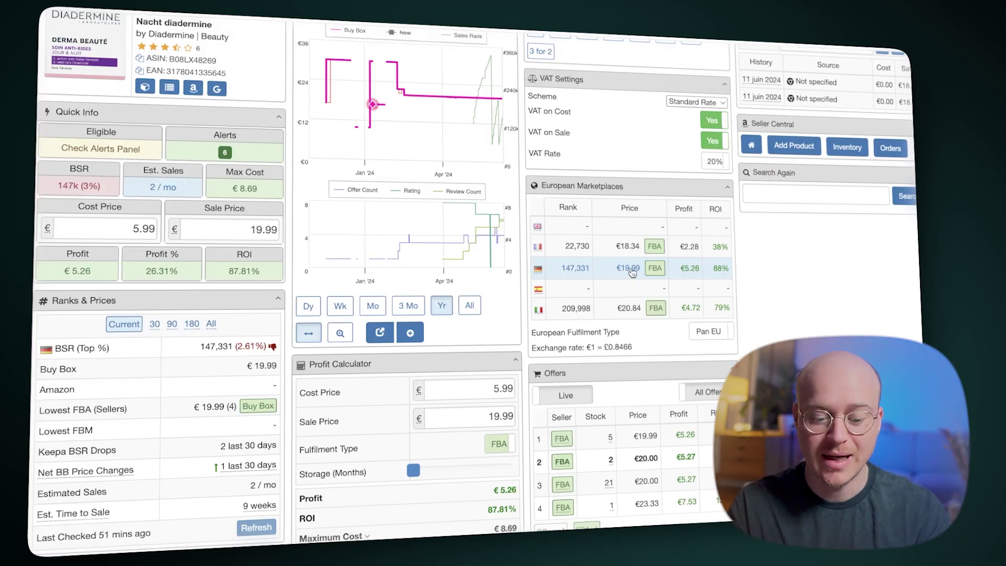
# Step: Select the Italian marketplace, set the sale price to 19.99 euros and check the profit percentage
pyautogui.click(623, 316)
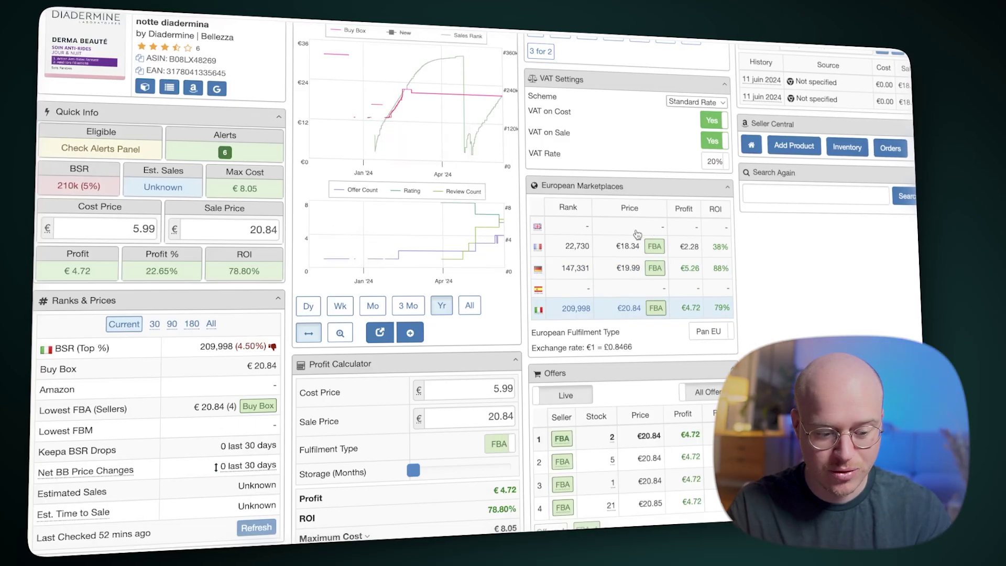
pyautogui.doubleClick(248, 227)
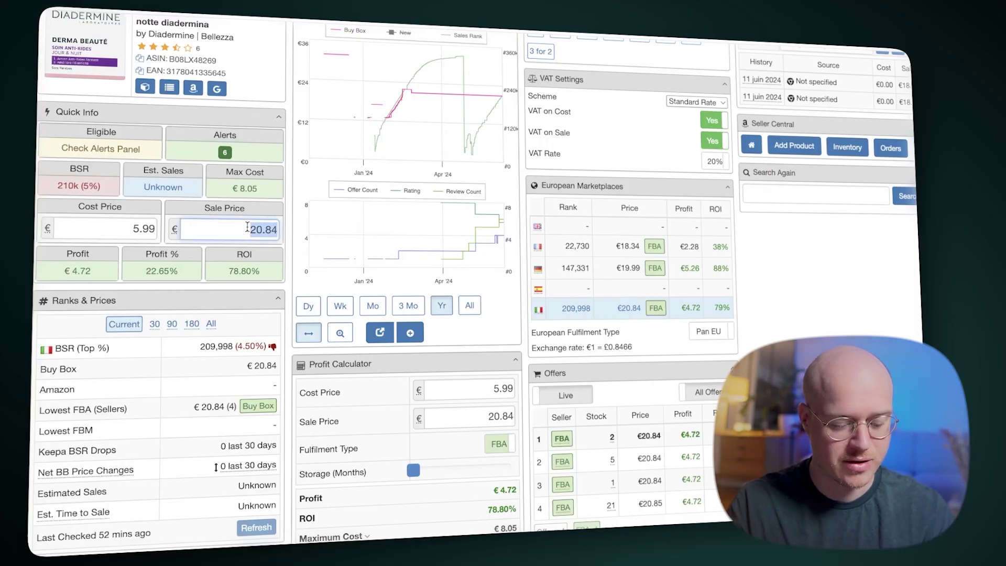
pyautogui.write('19.99')
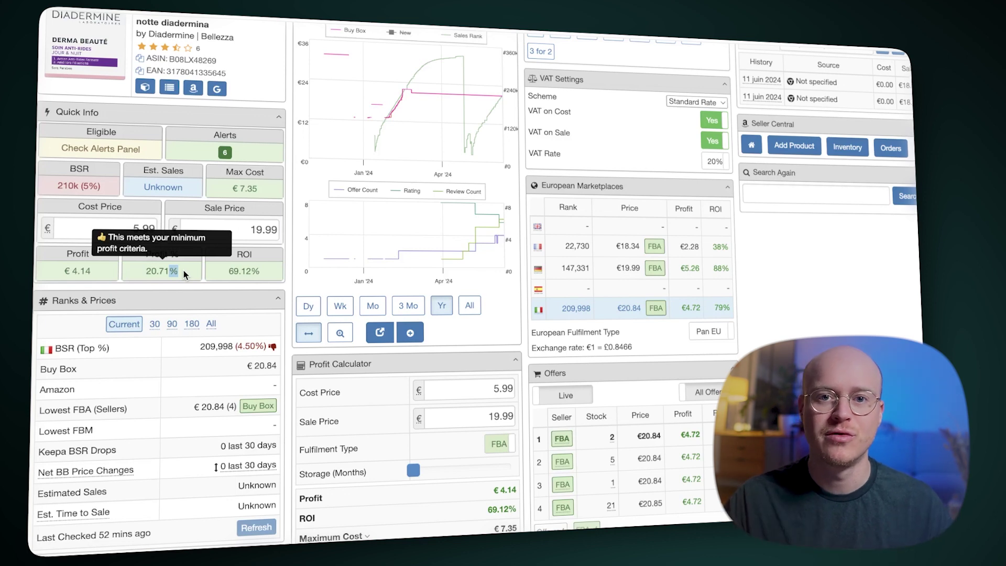
pyautogui.scroll(3, 184, 275)
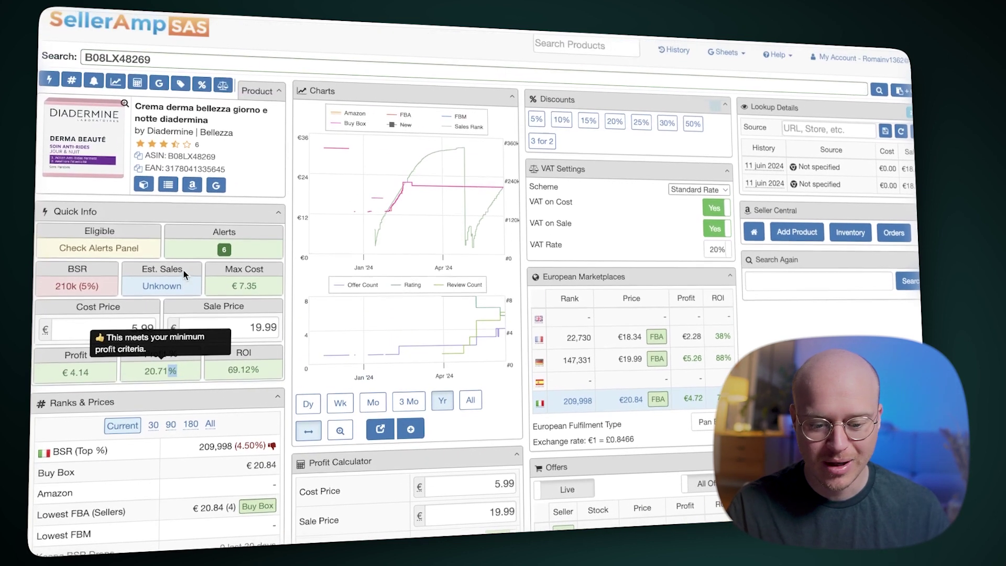